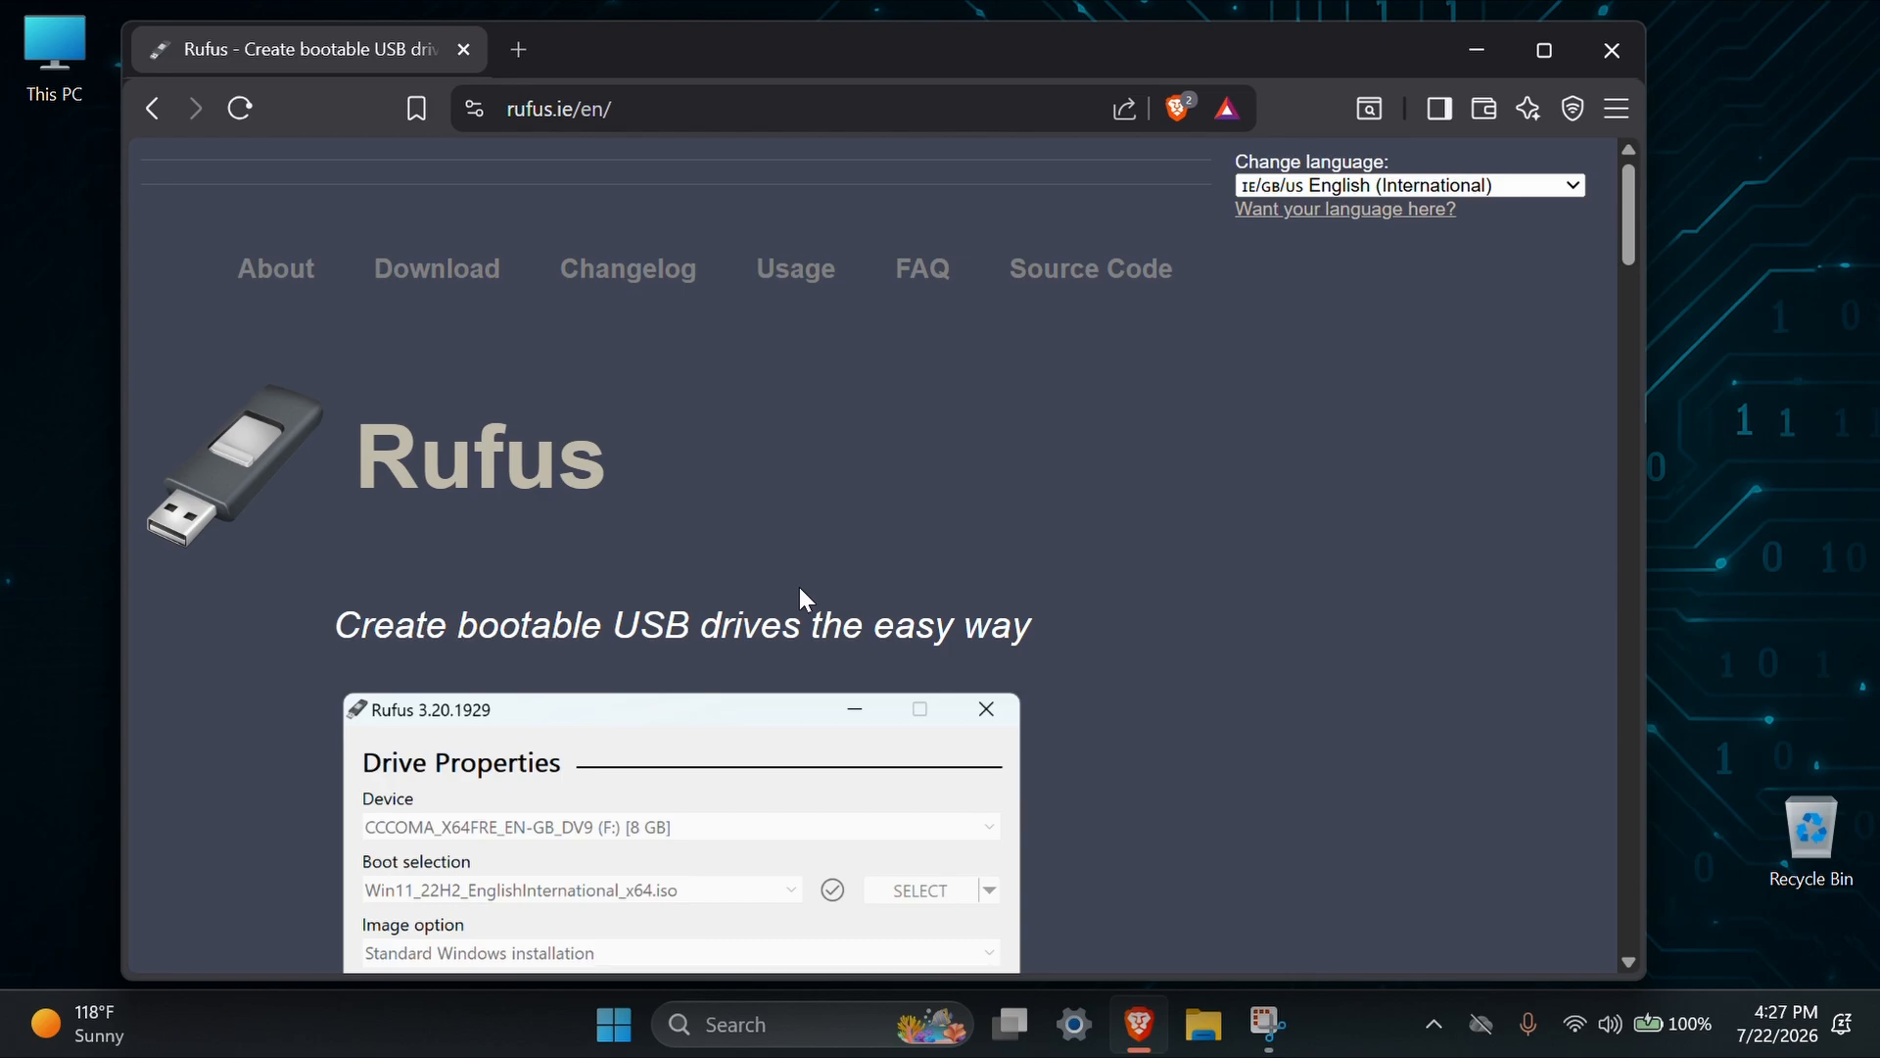
- Download the standard Windows x64 release rufus-4.15.exe from the Rufus site and save it in the Downloads folder
scroll(799, 585, down, 6)
scroll(798, 586, up, 6)
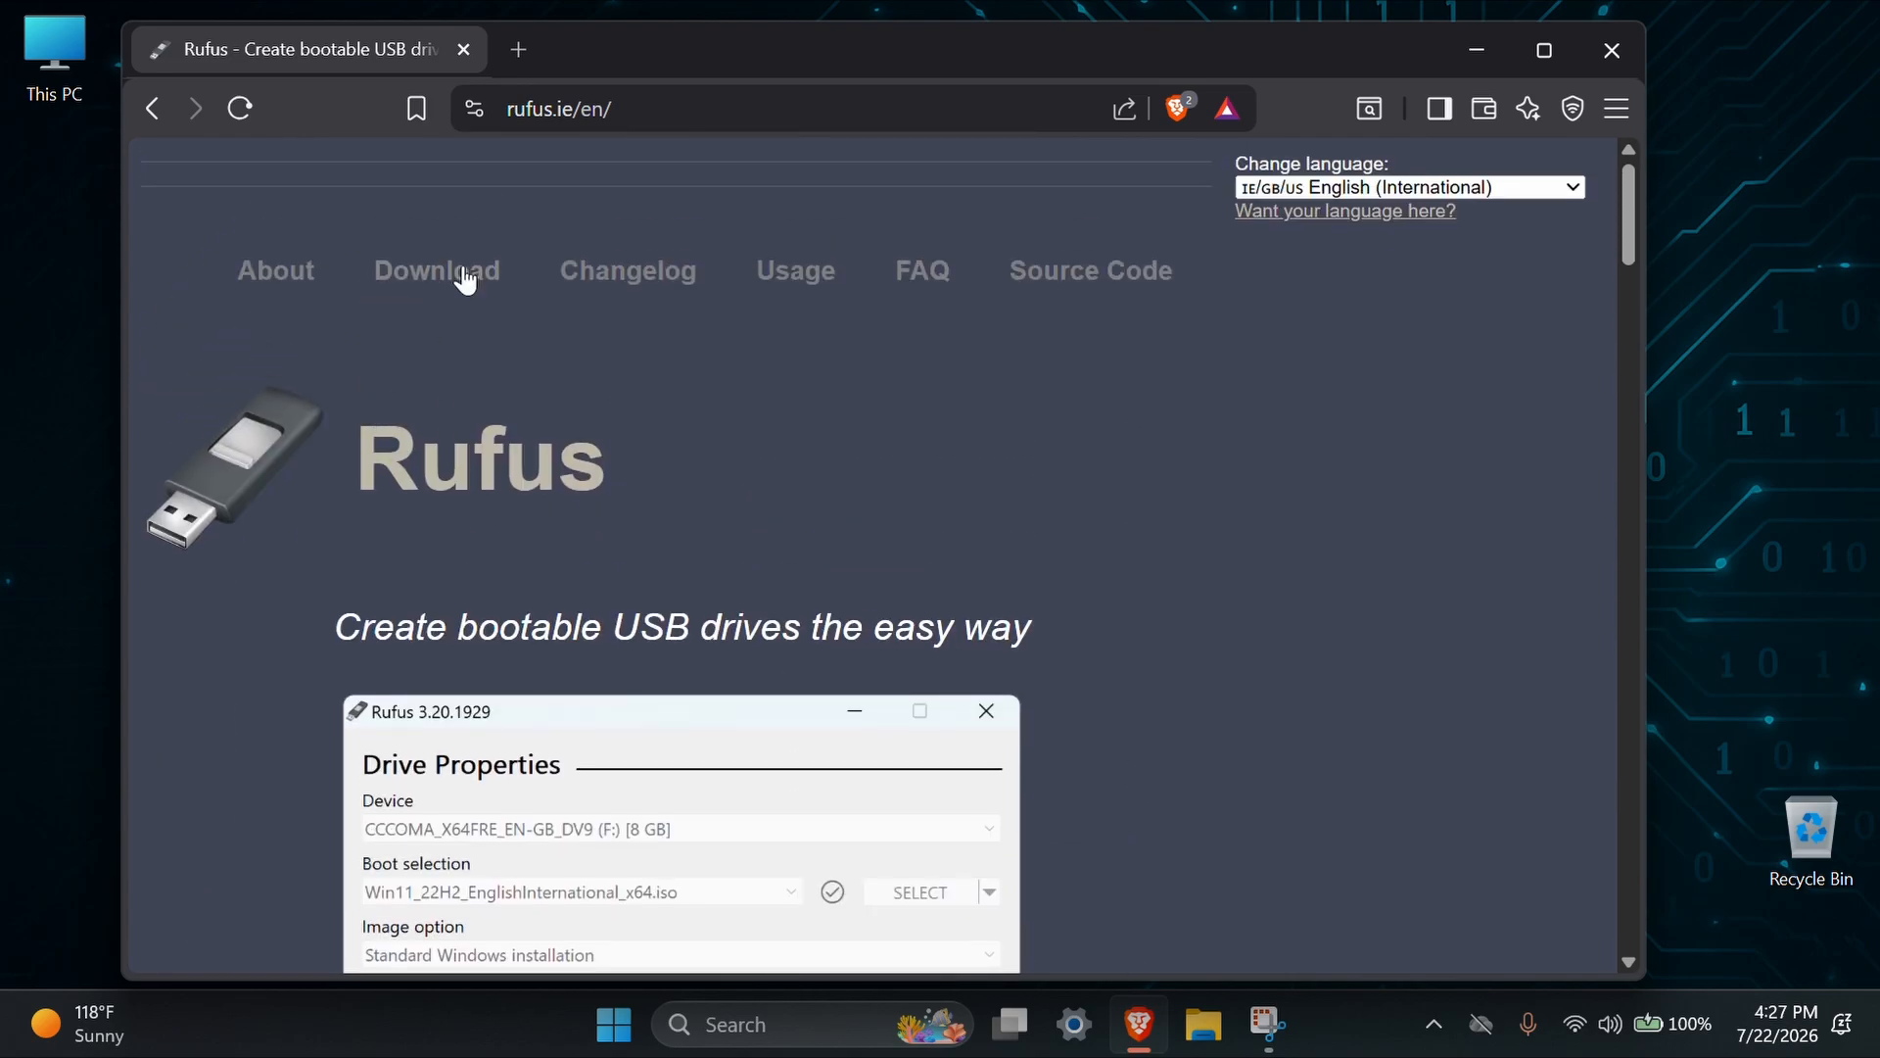
click(465, 282)
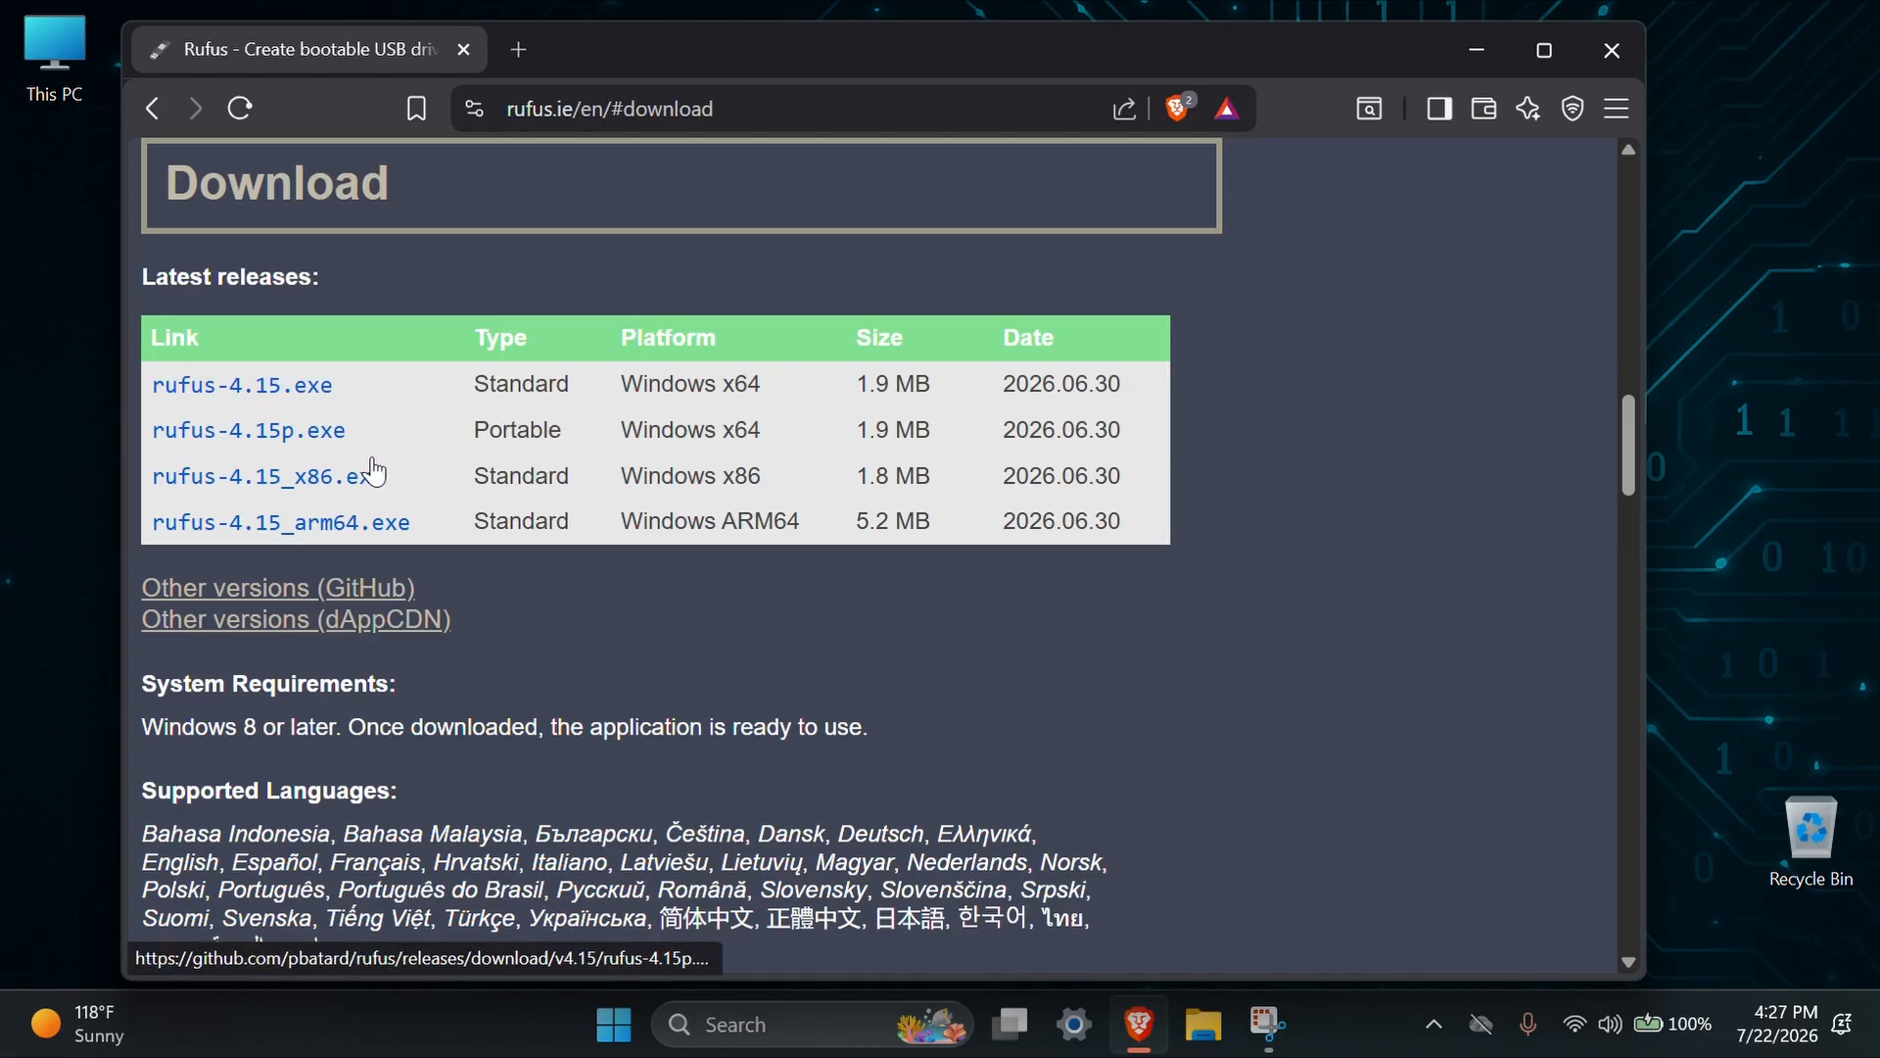
click(318, 390)
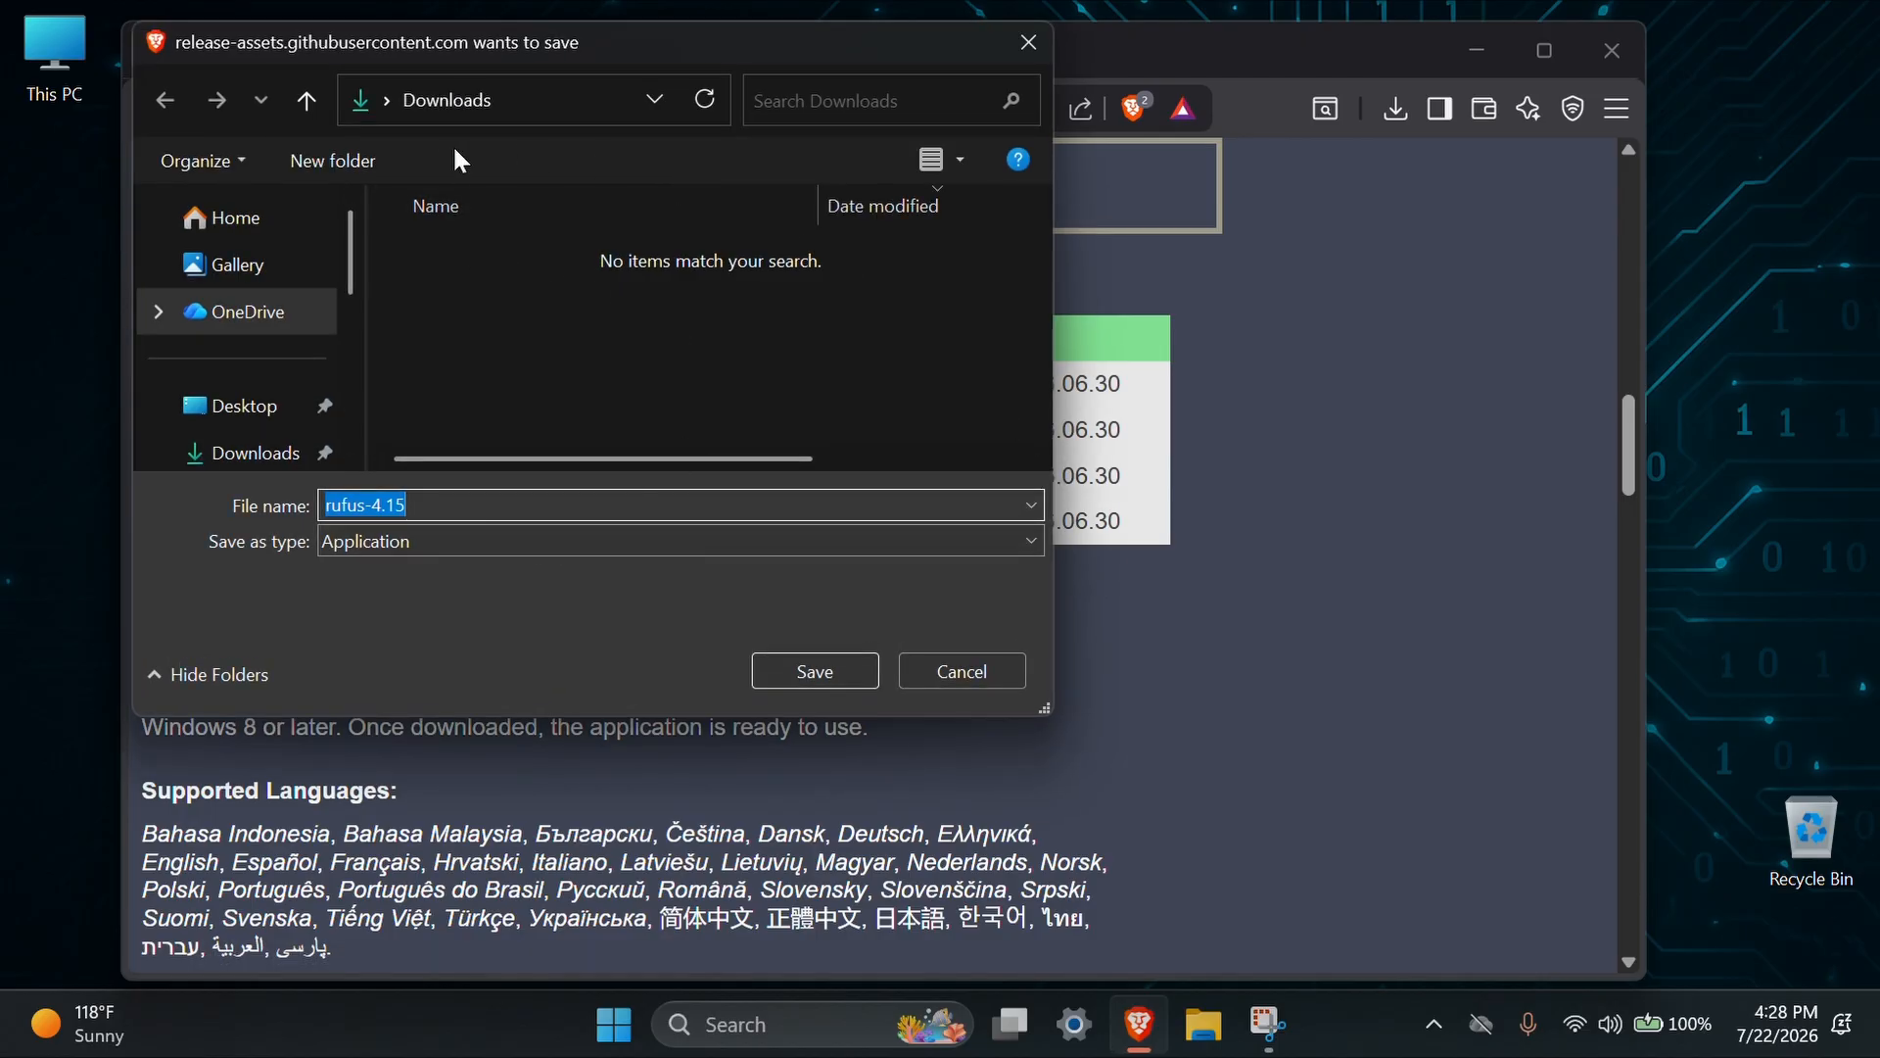
click(850, 672)
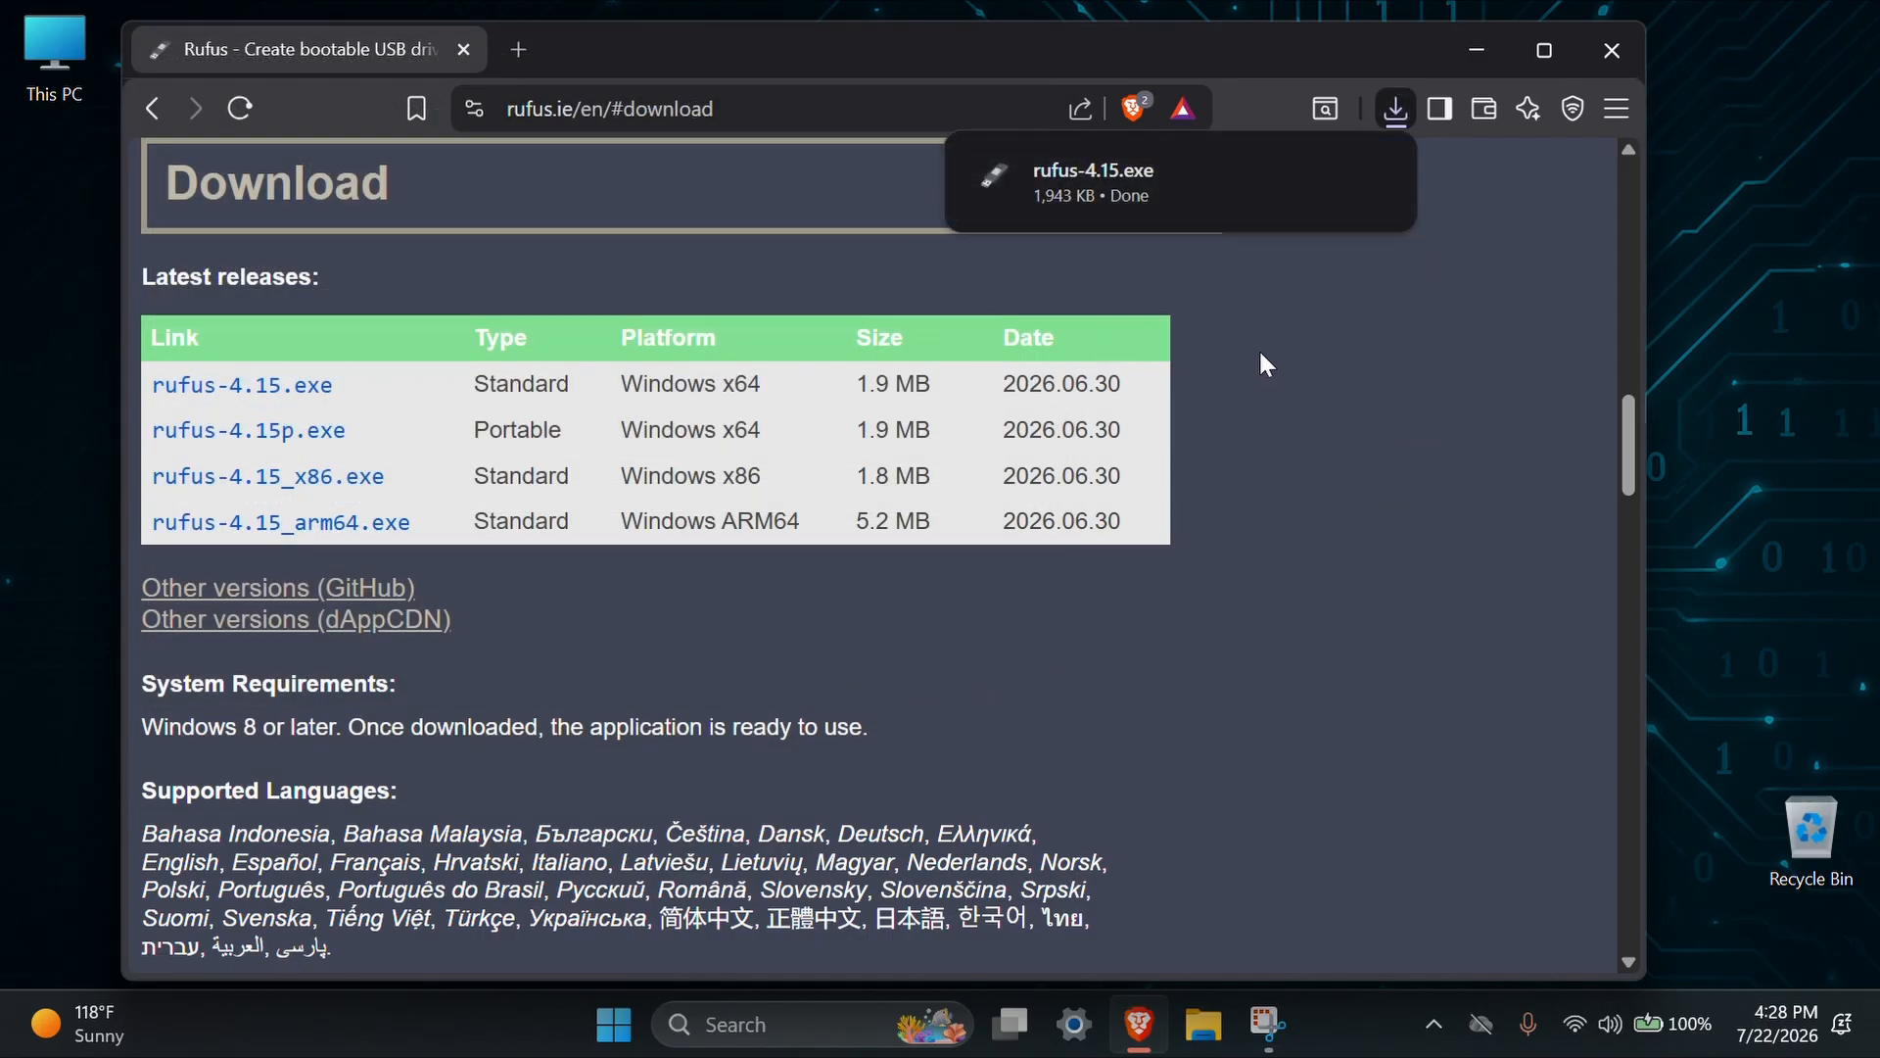
- Switch to File Explorer and launch rufus-4.15 from the Downloads folder
mouse_move(1026, 184)
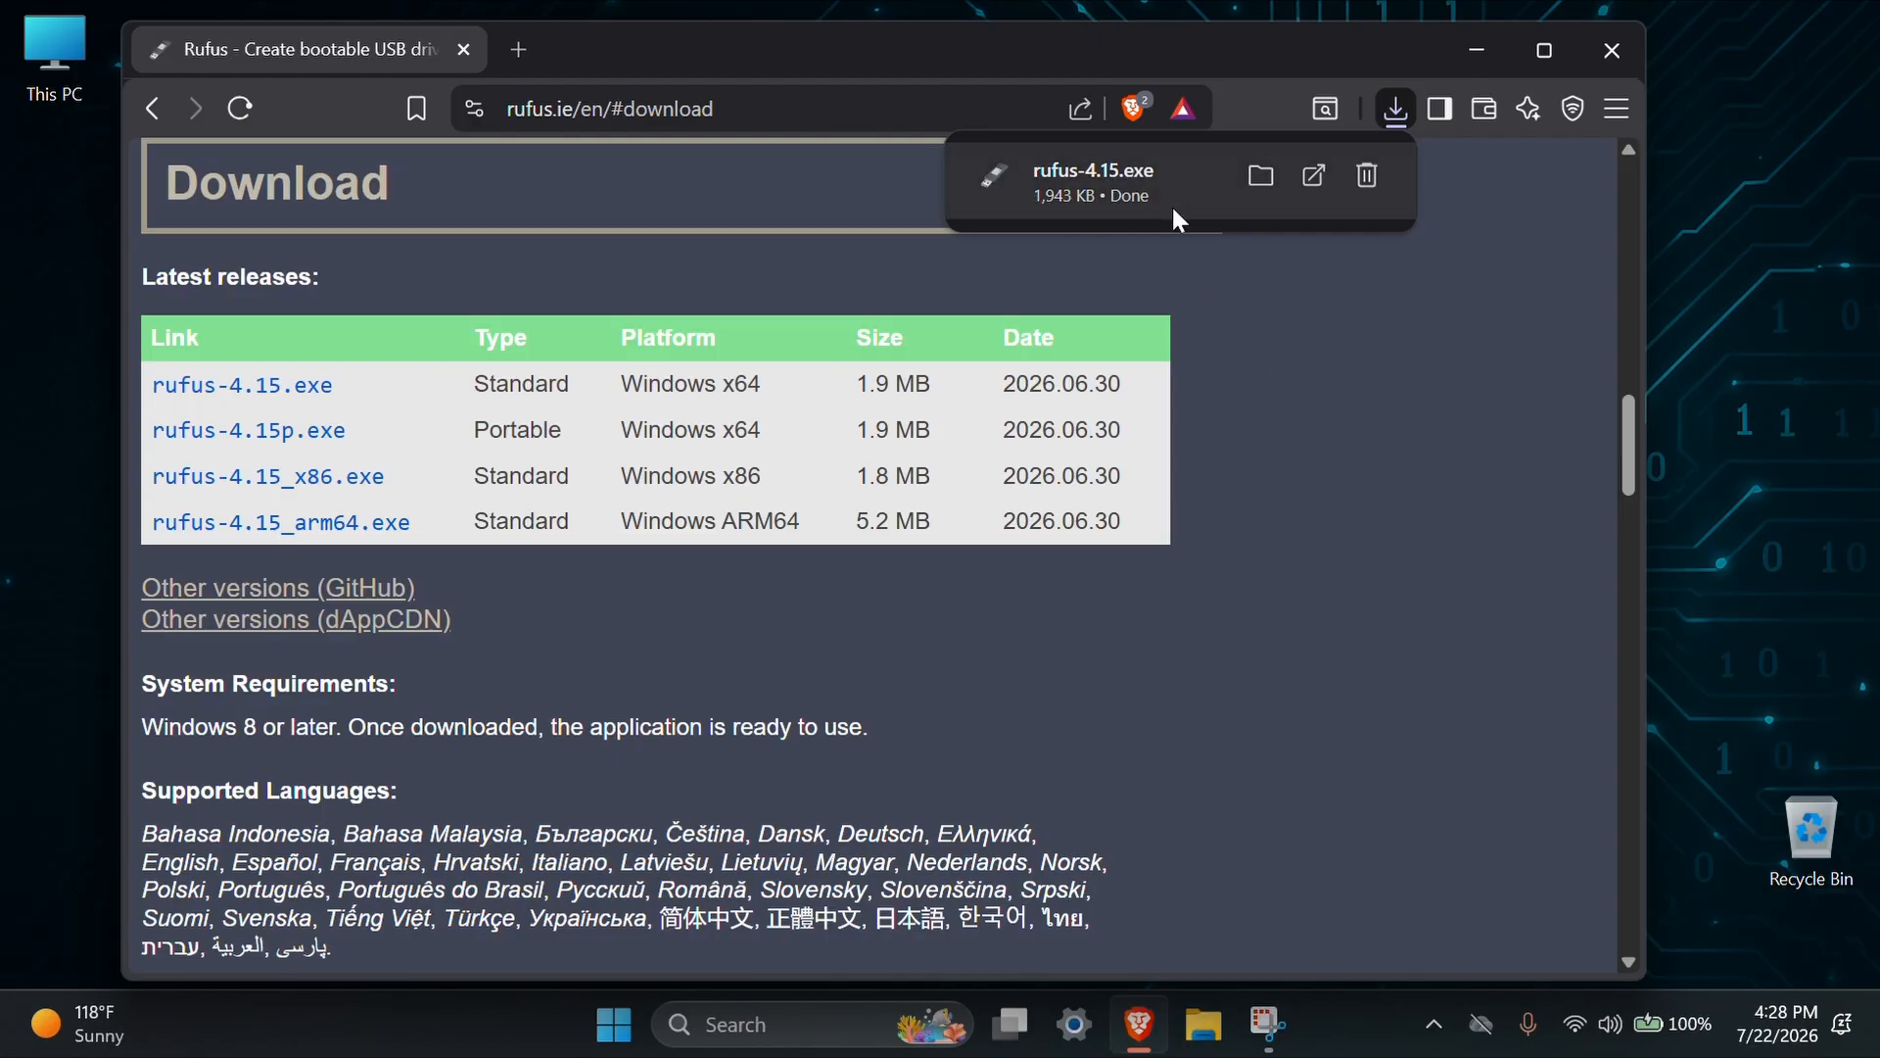
click(1095, 172)
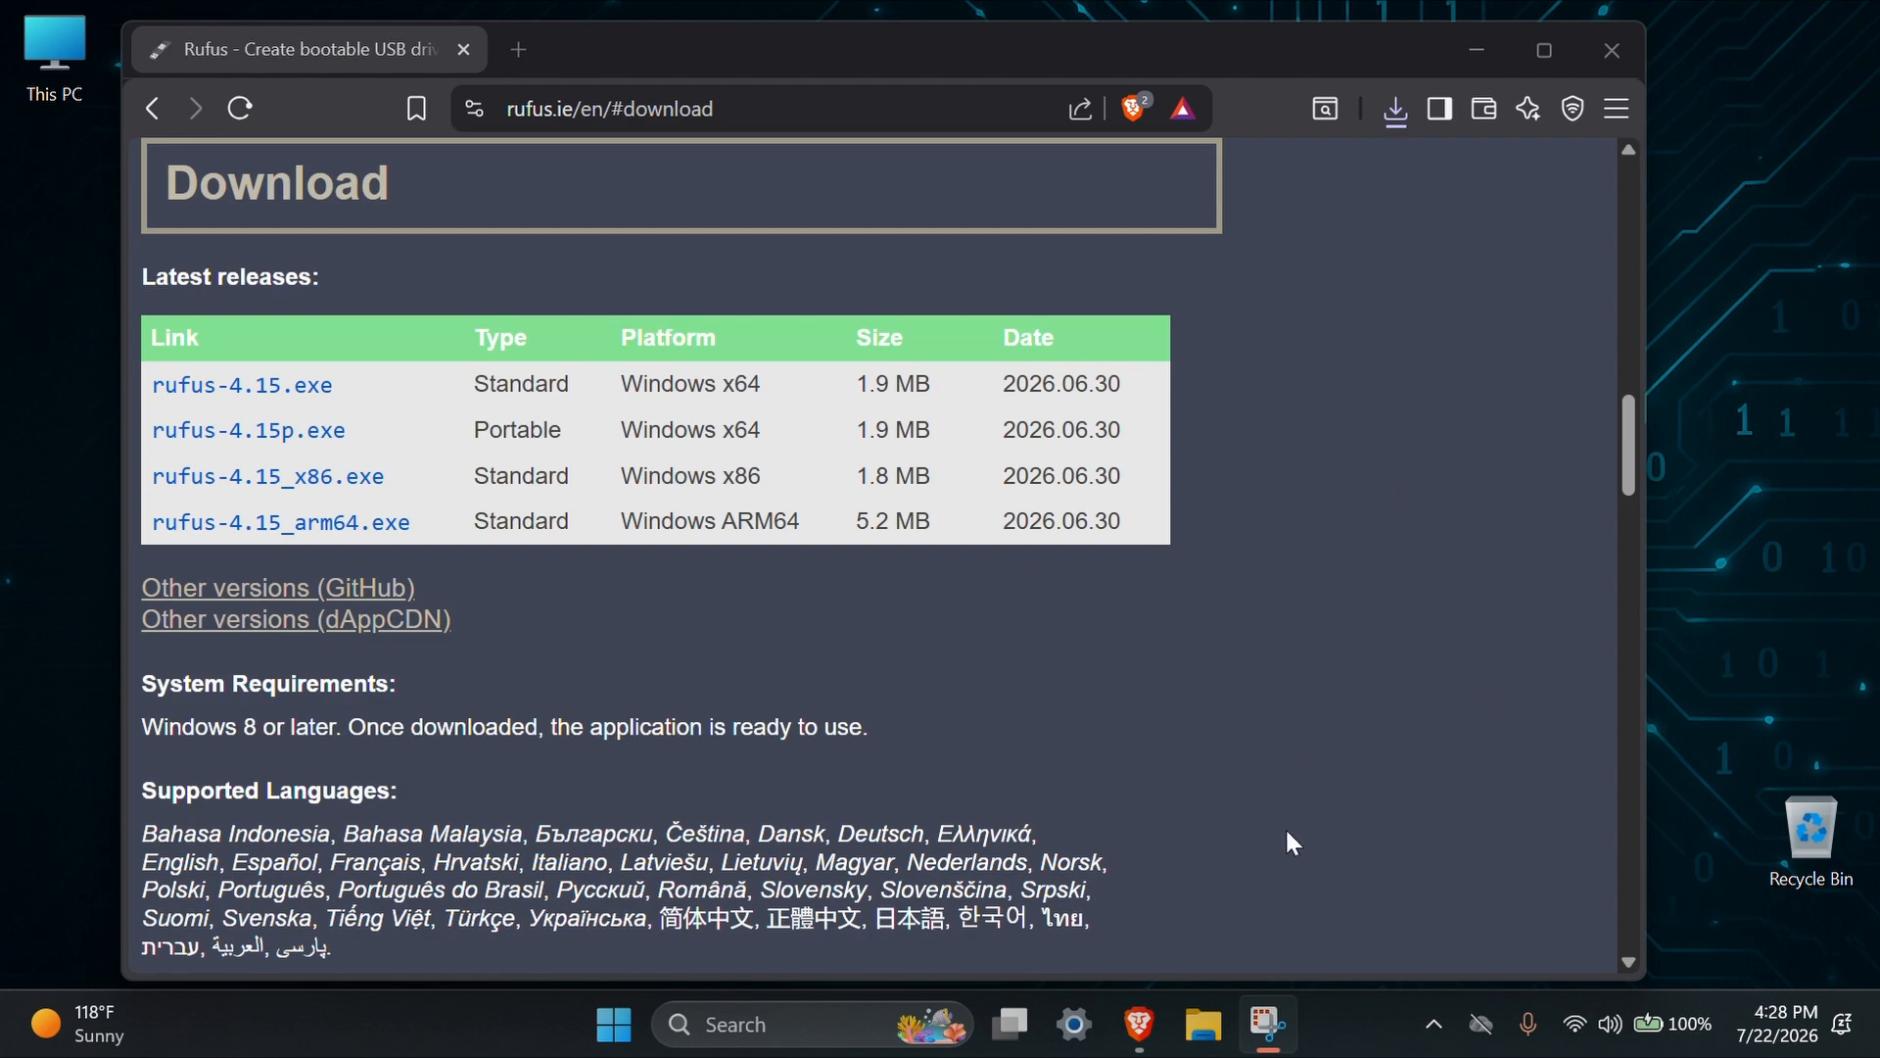
click(1203, 1023)
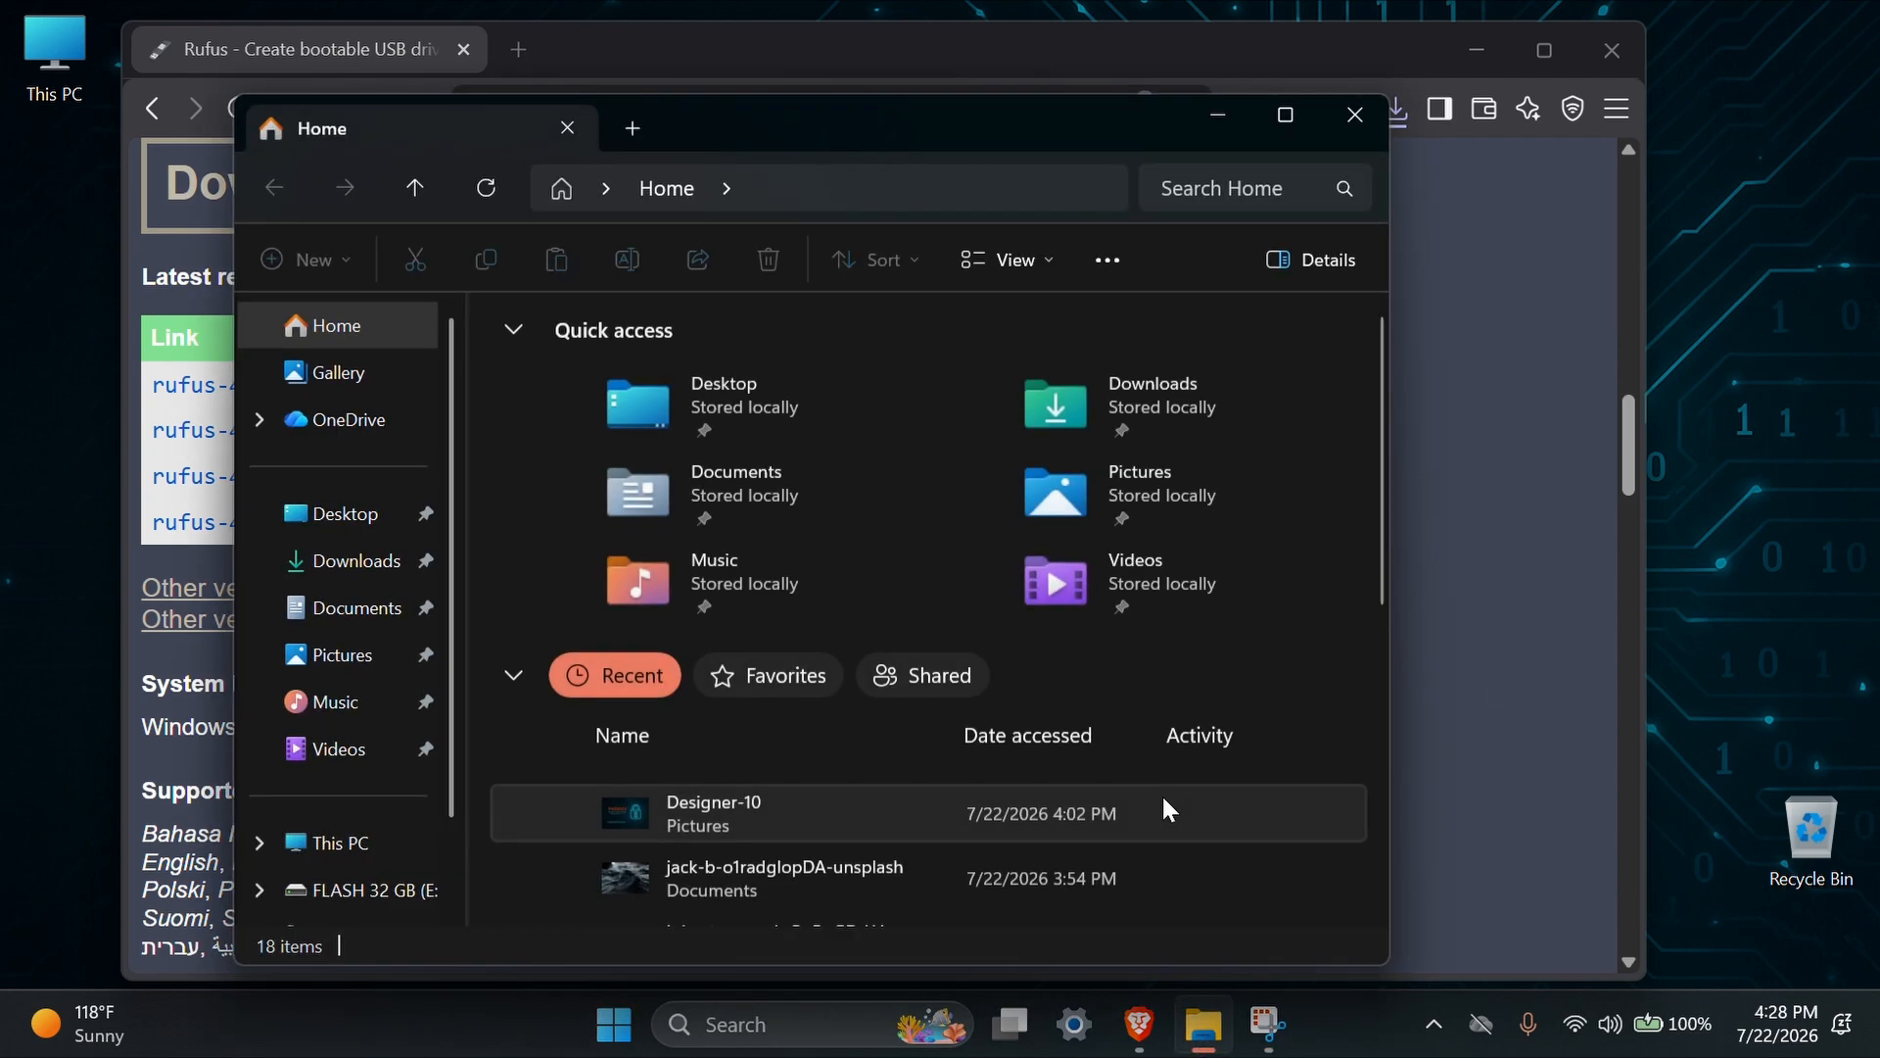
click(358, 562)
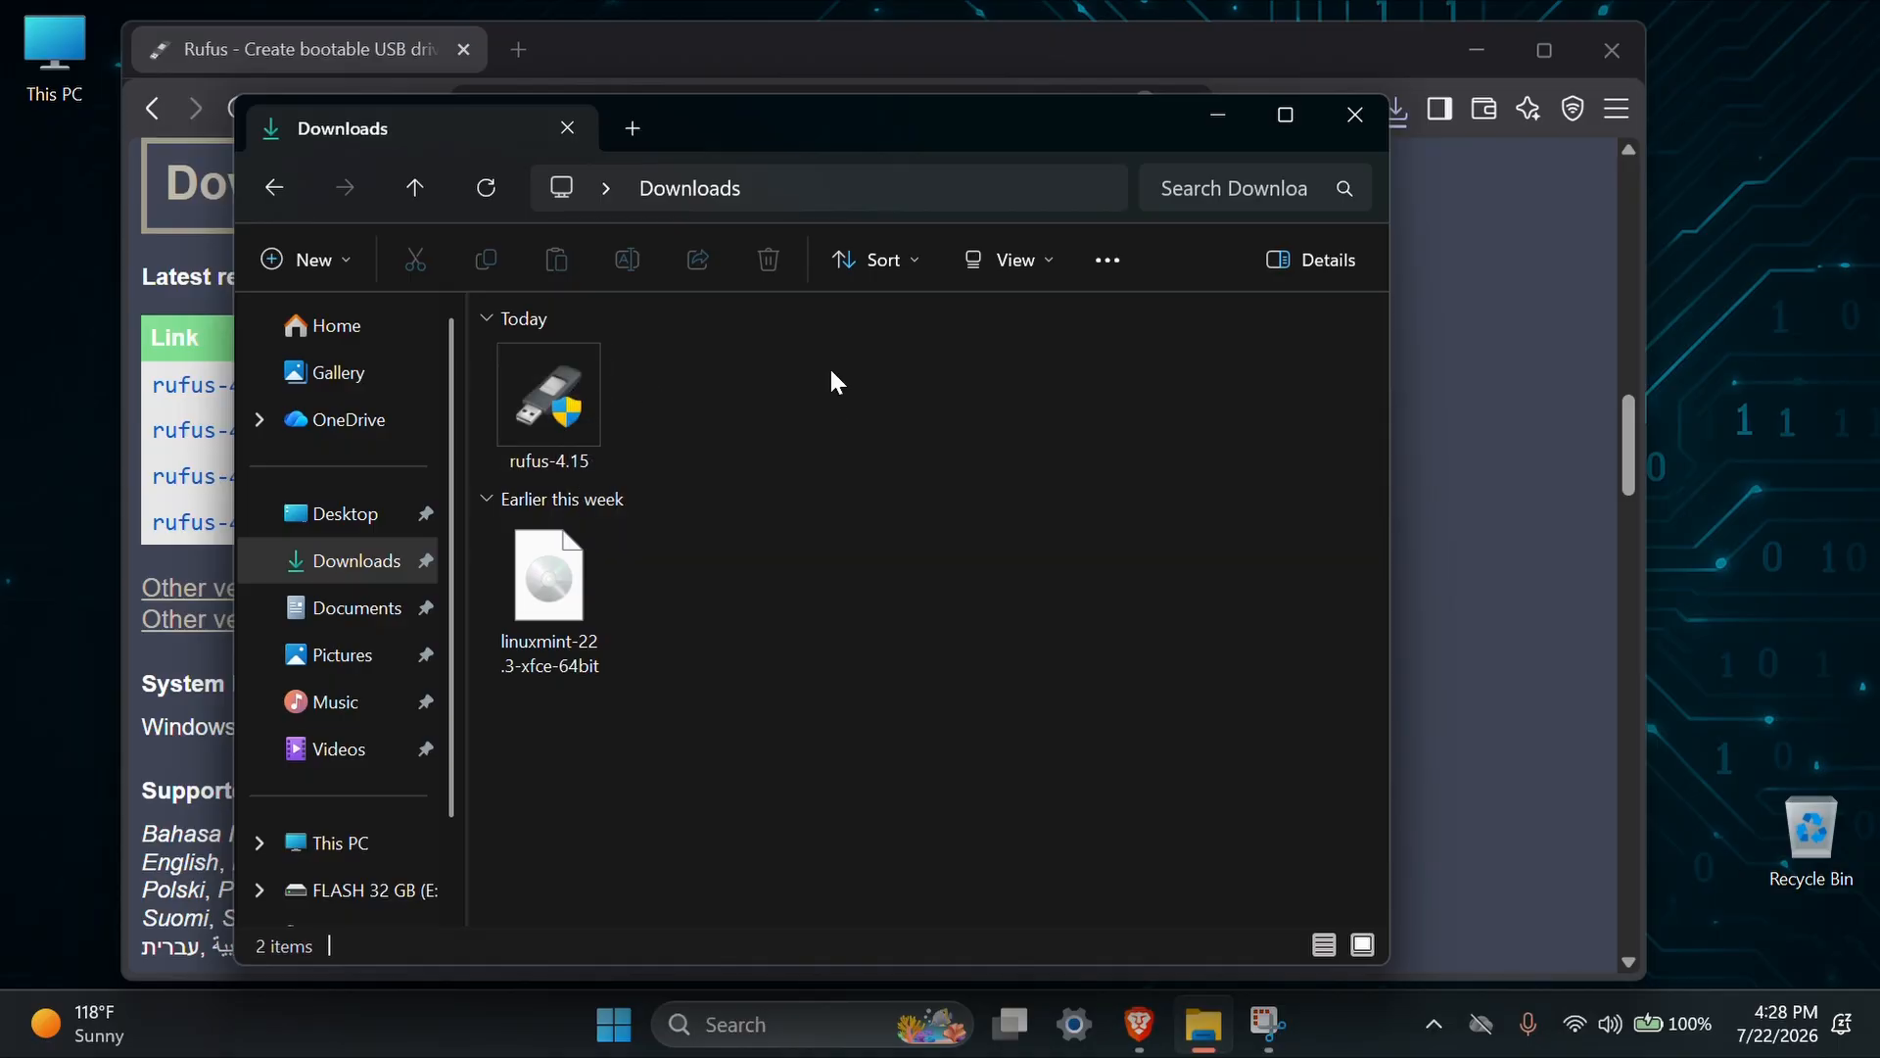
double_click(553, 396)
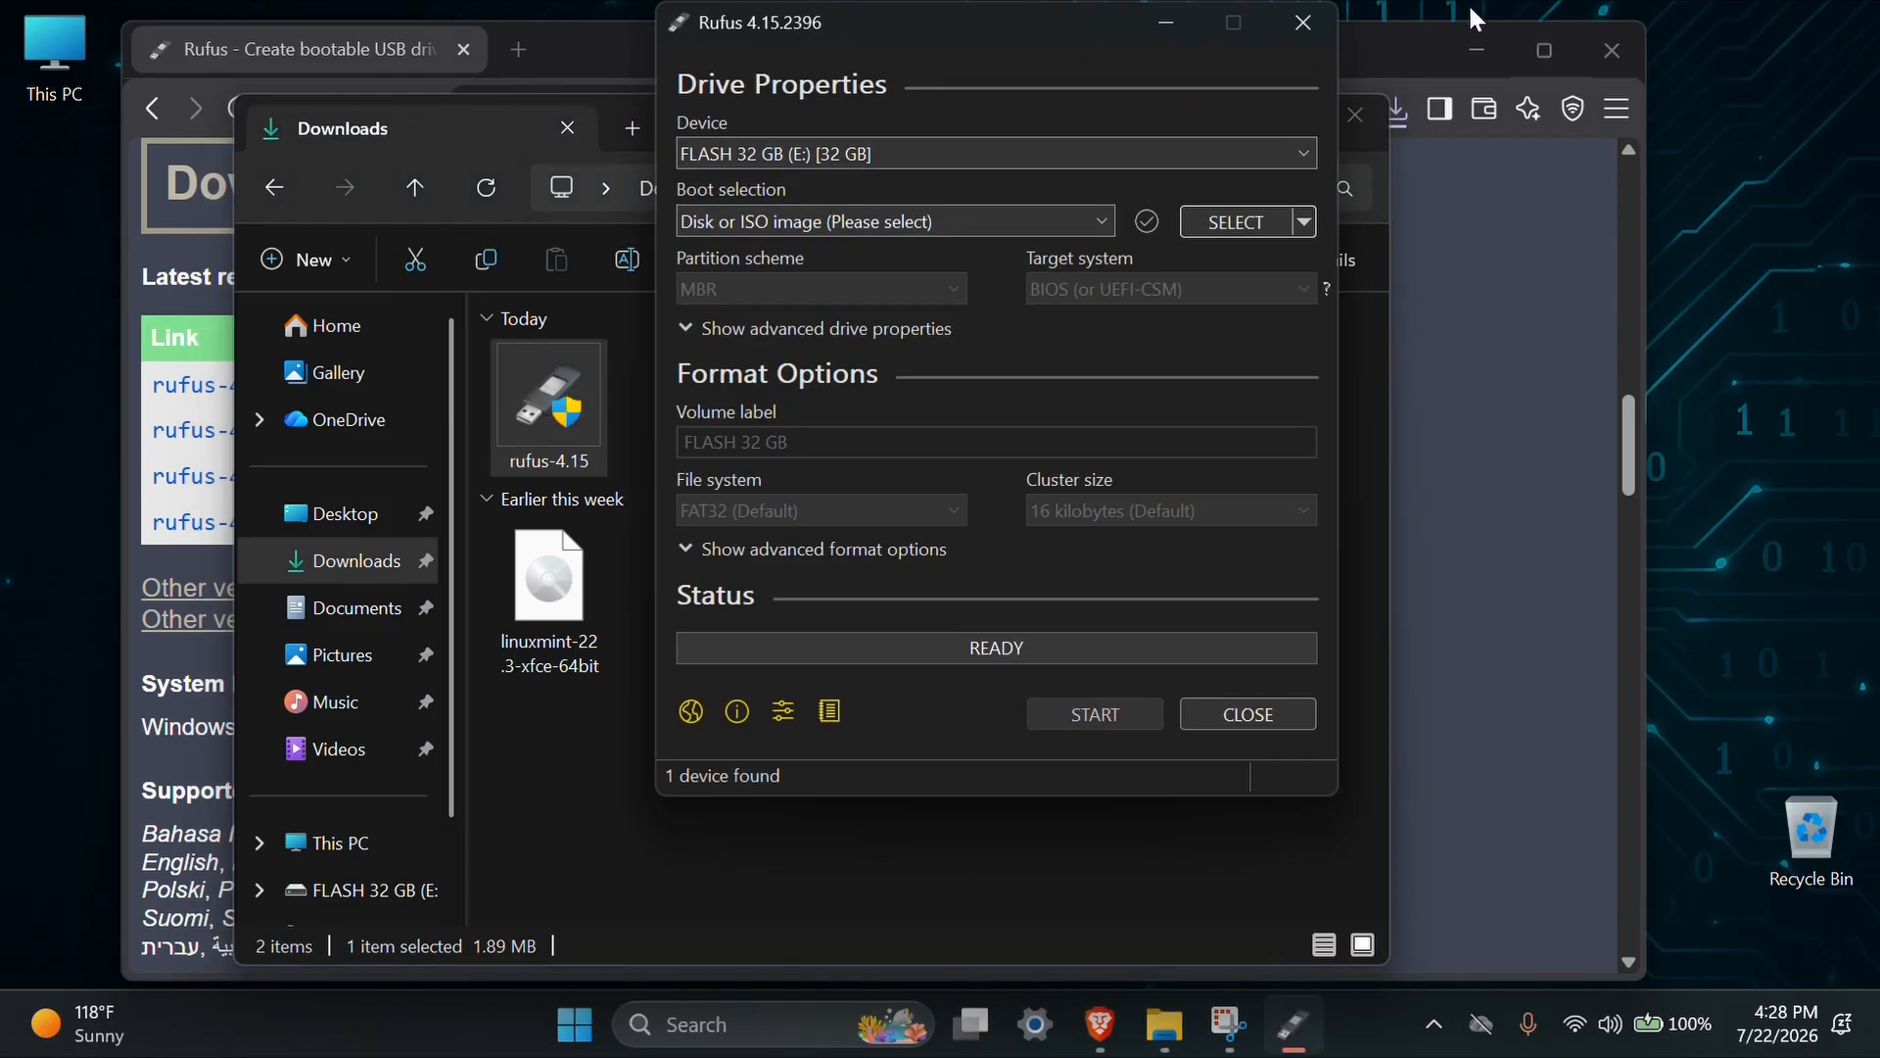
- Minimize the browser and File Explorer windows and move the Rufus window lower on the desktop
click(1476, 49)
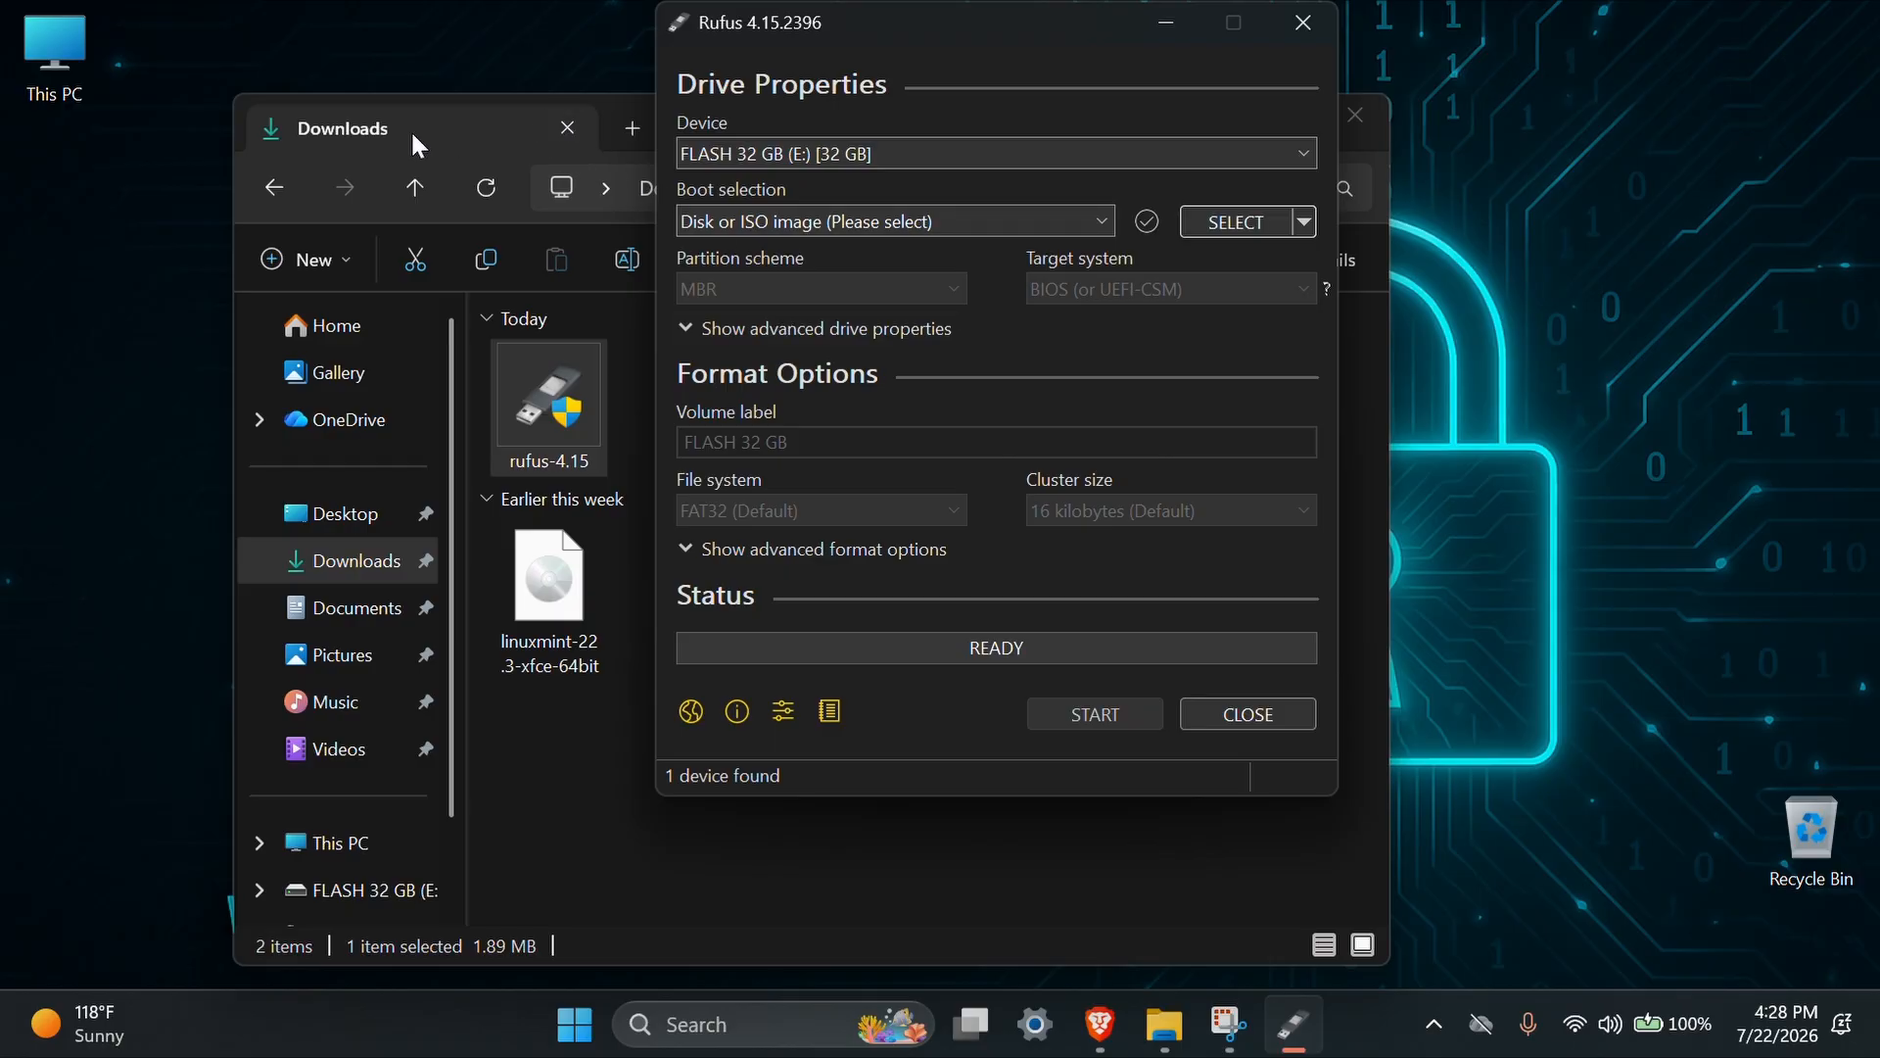
click(414, 129)
click(1220, 118)
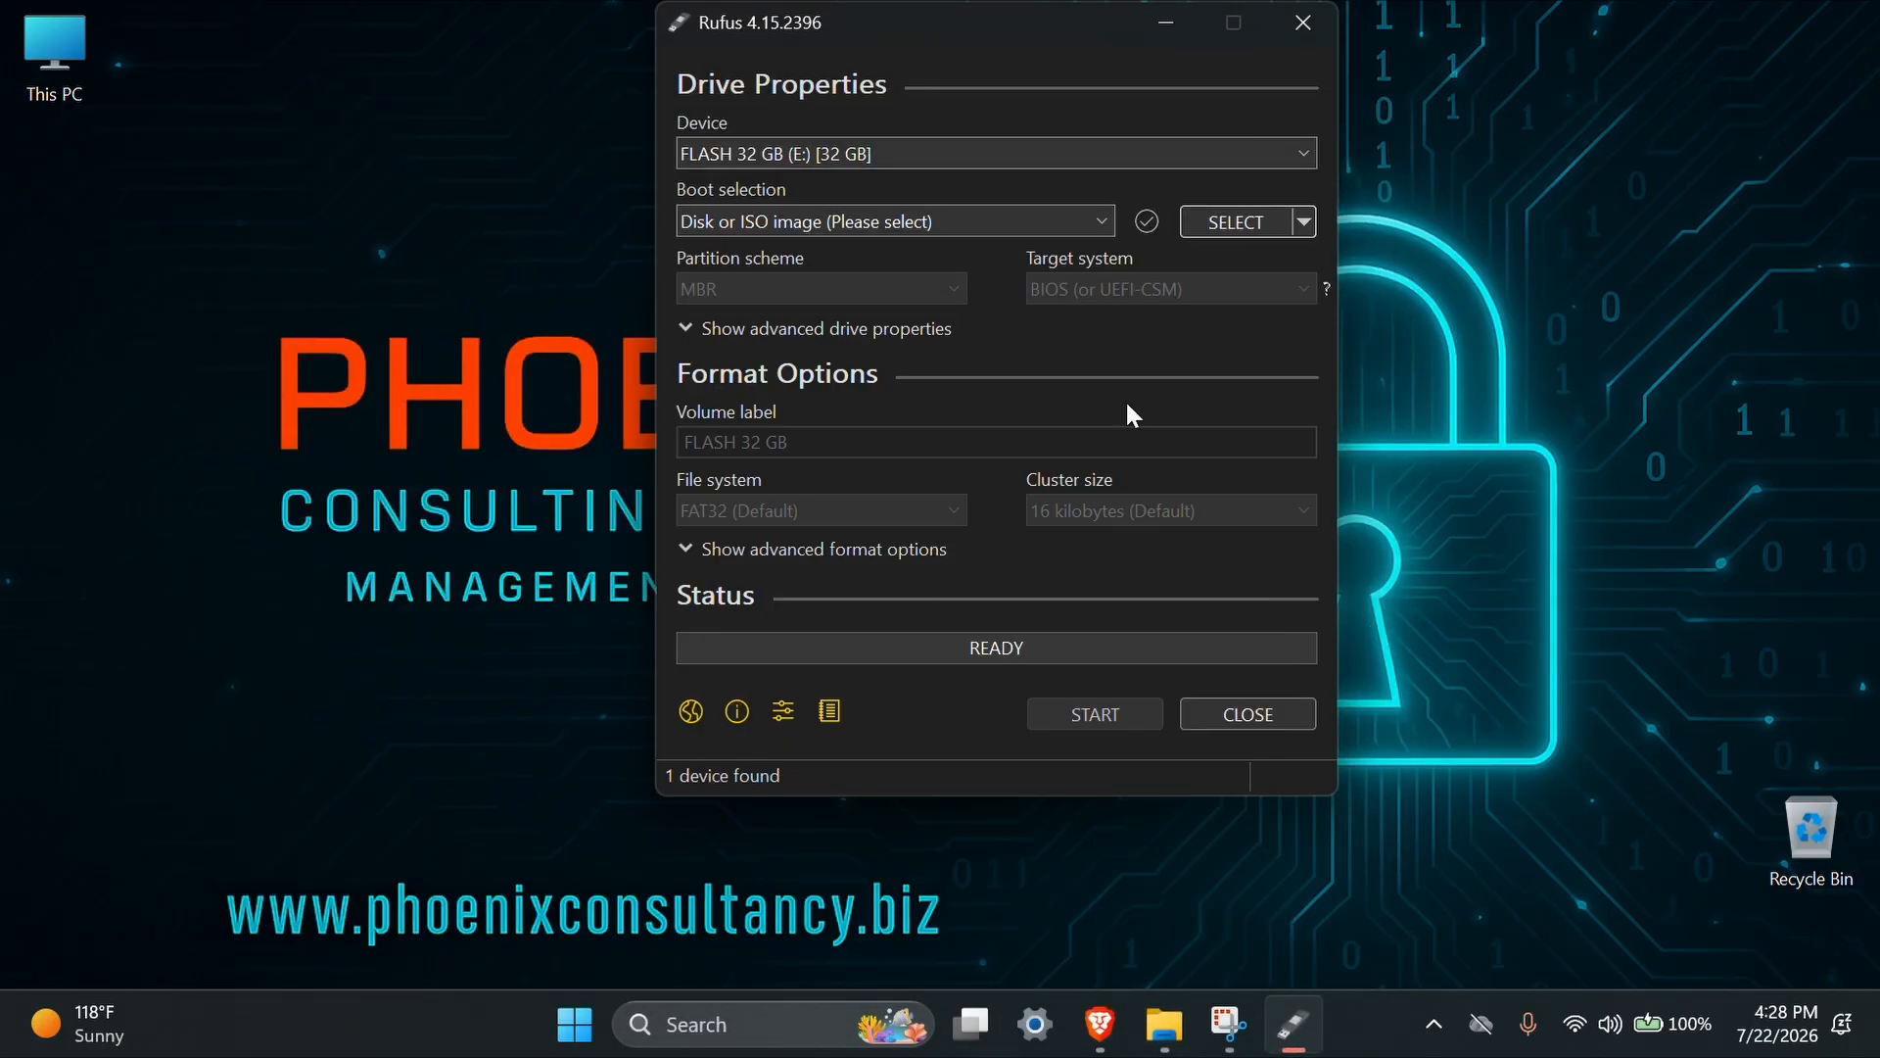
drag(715, 21, 680, 150)
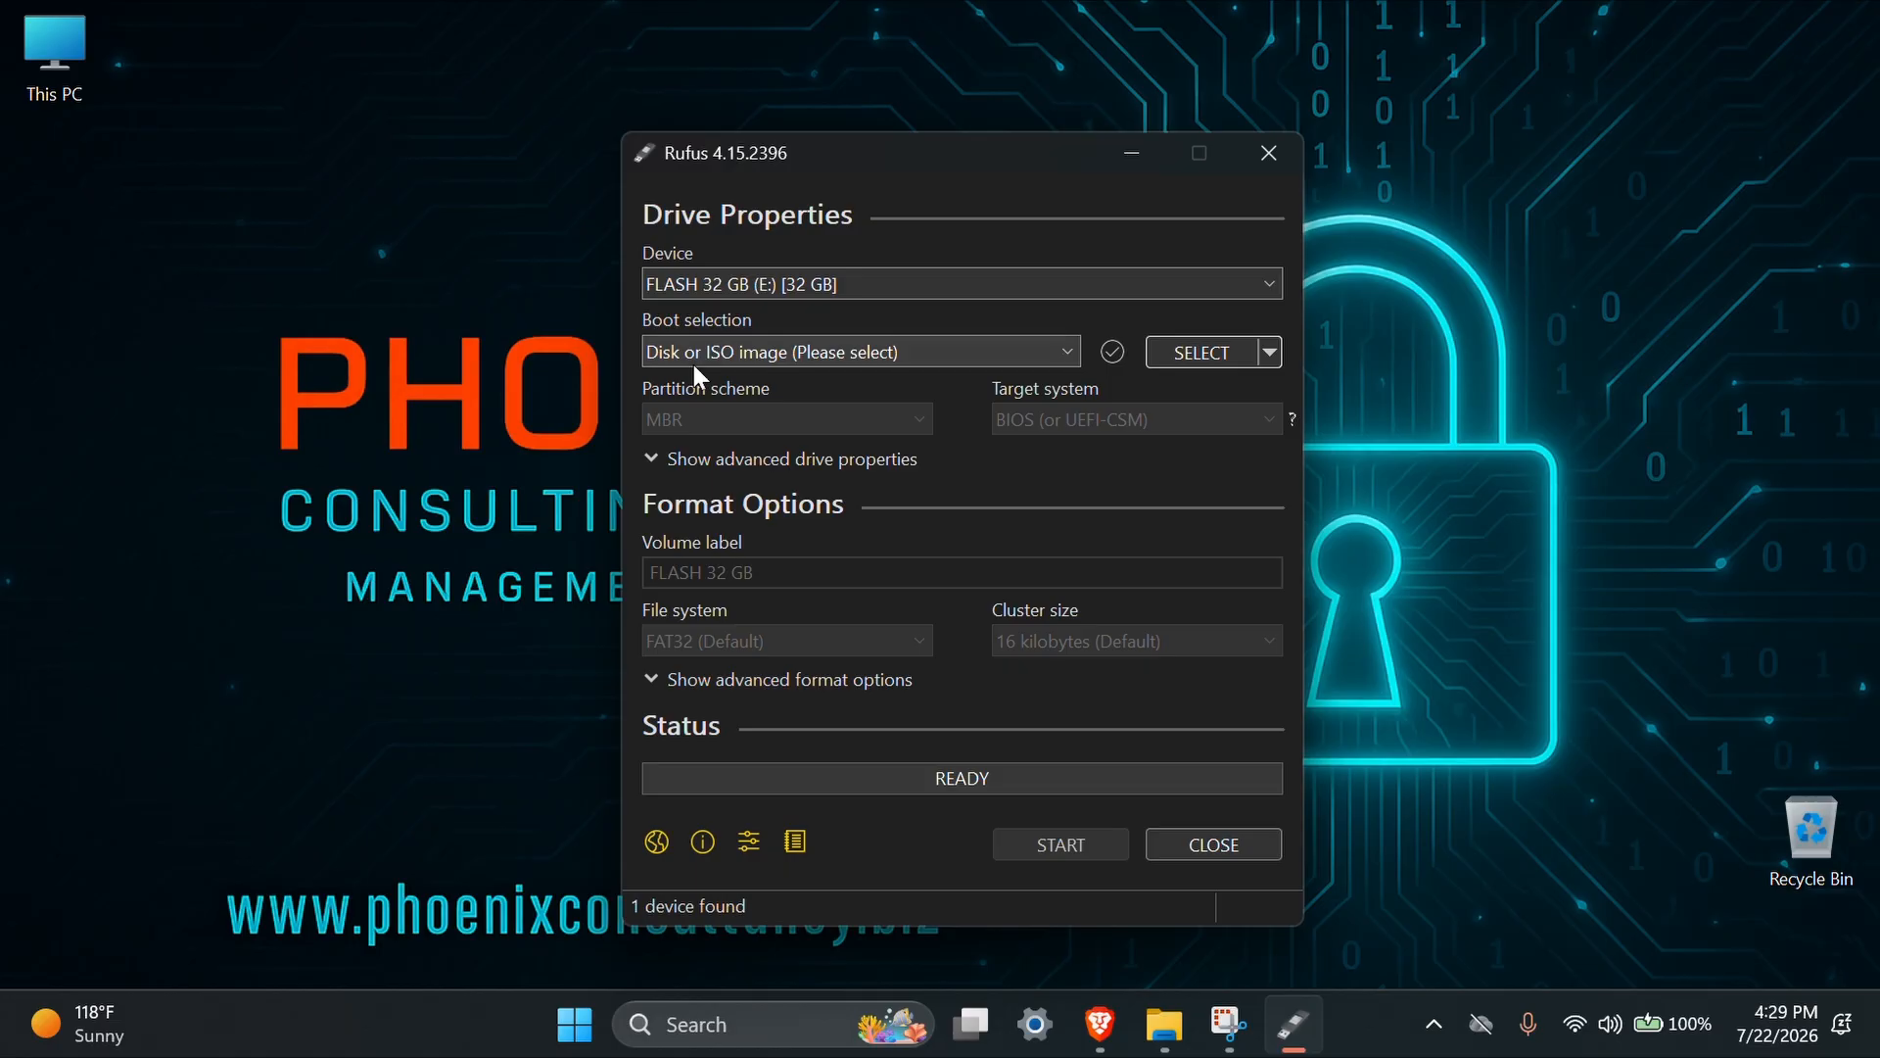
- Load the linuxmint-22.3-xfce-64bit image from Downloads as the boot selection
click(985, 355)
click(985, 355)
click(1189, 349)
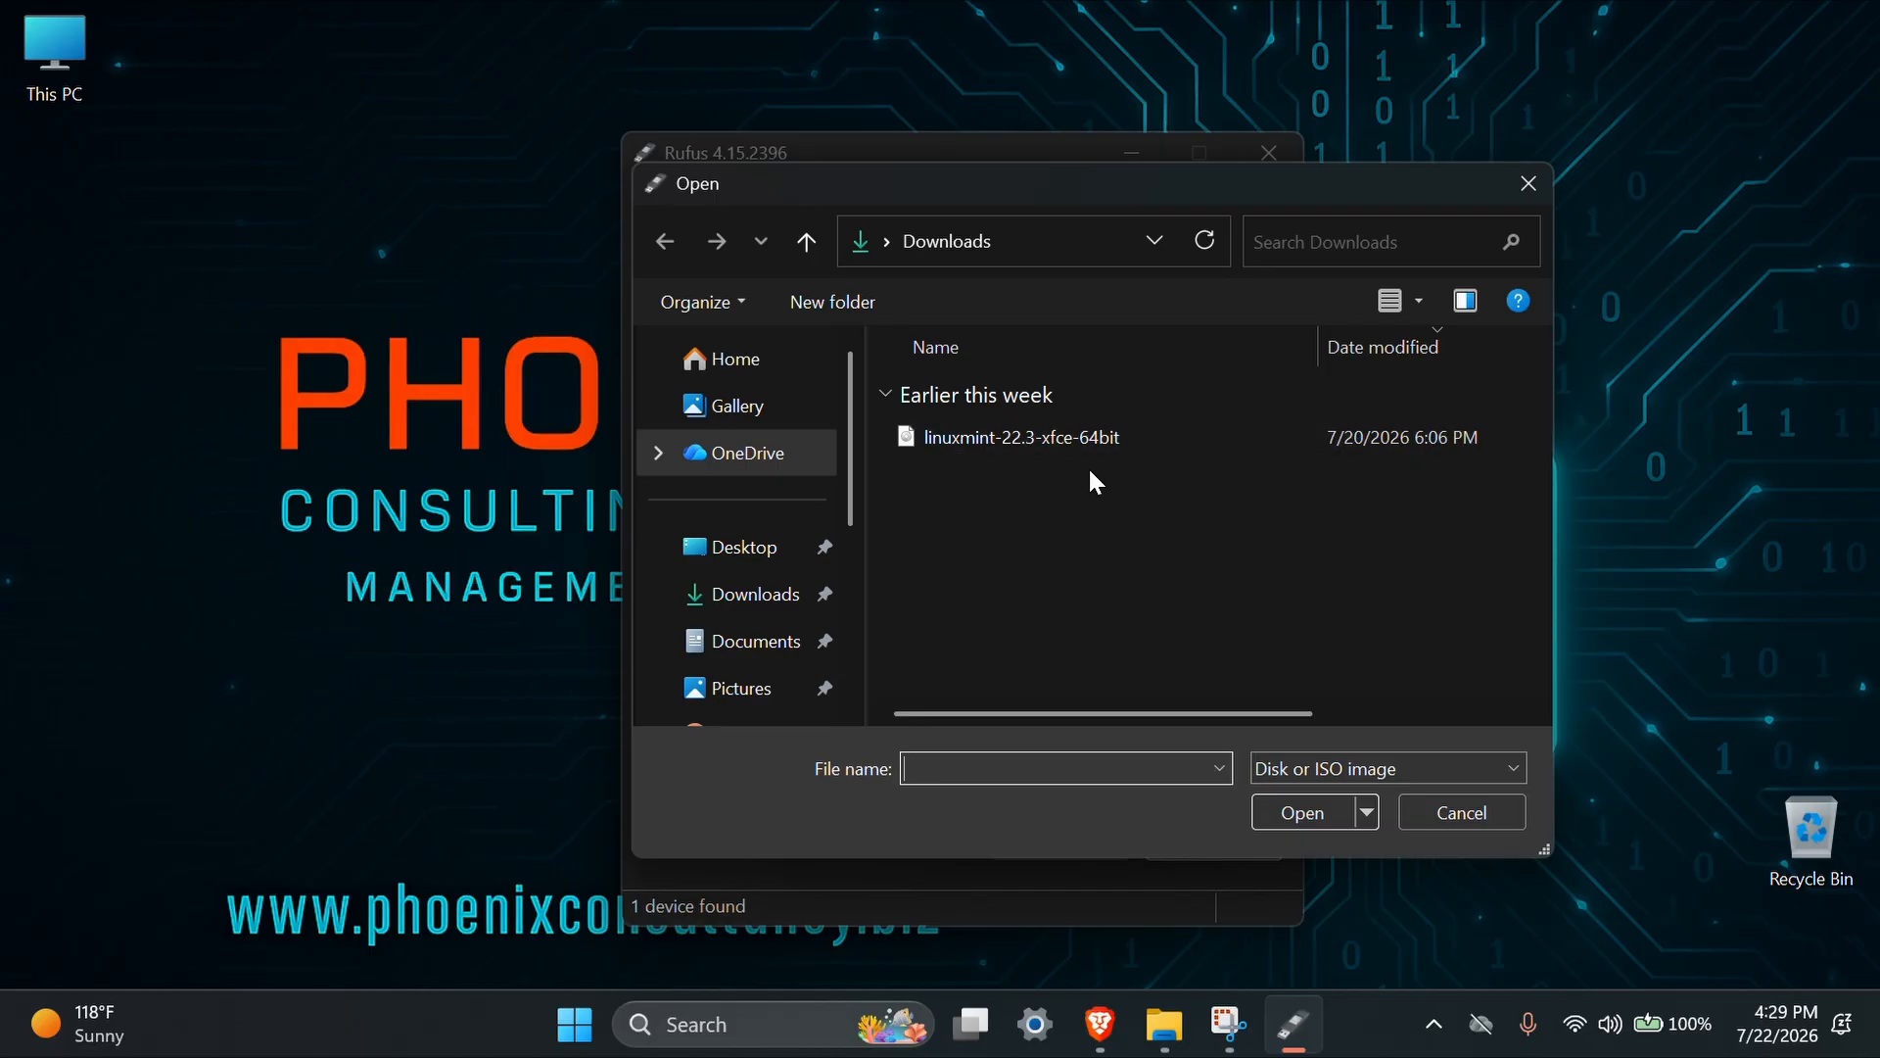
click(1071, 439)
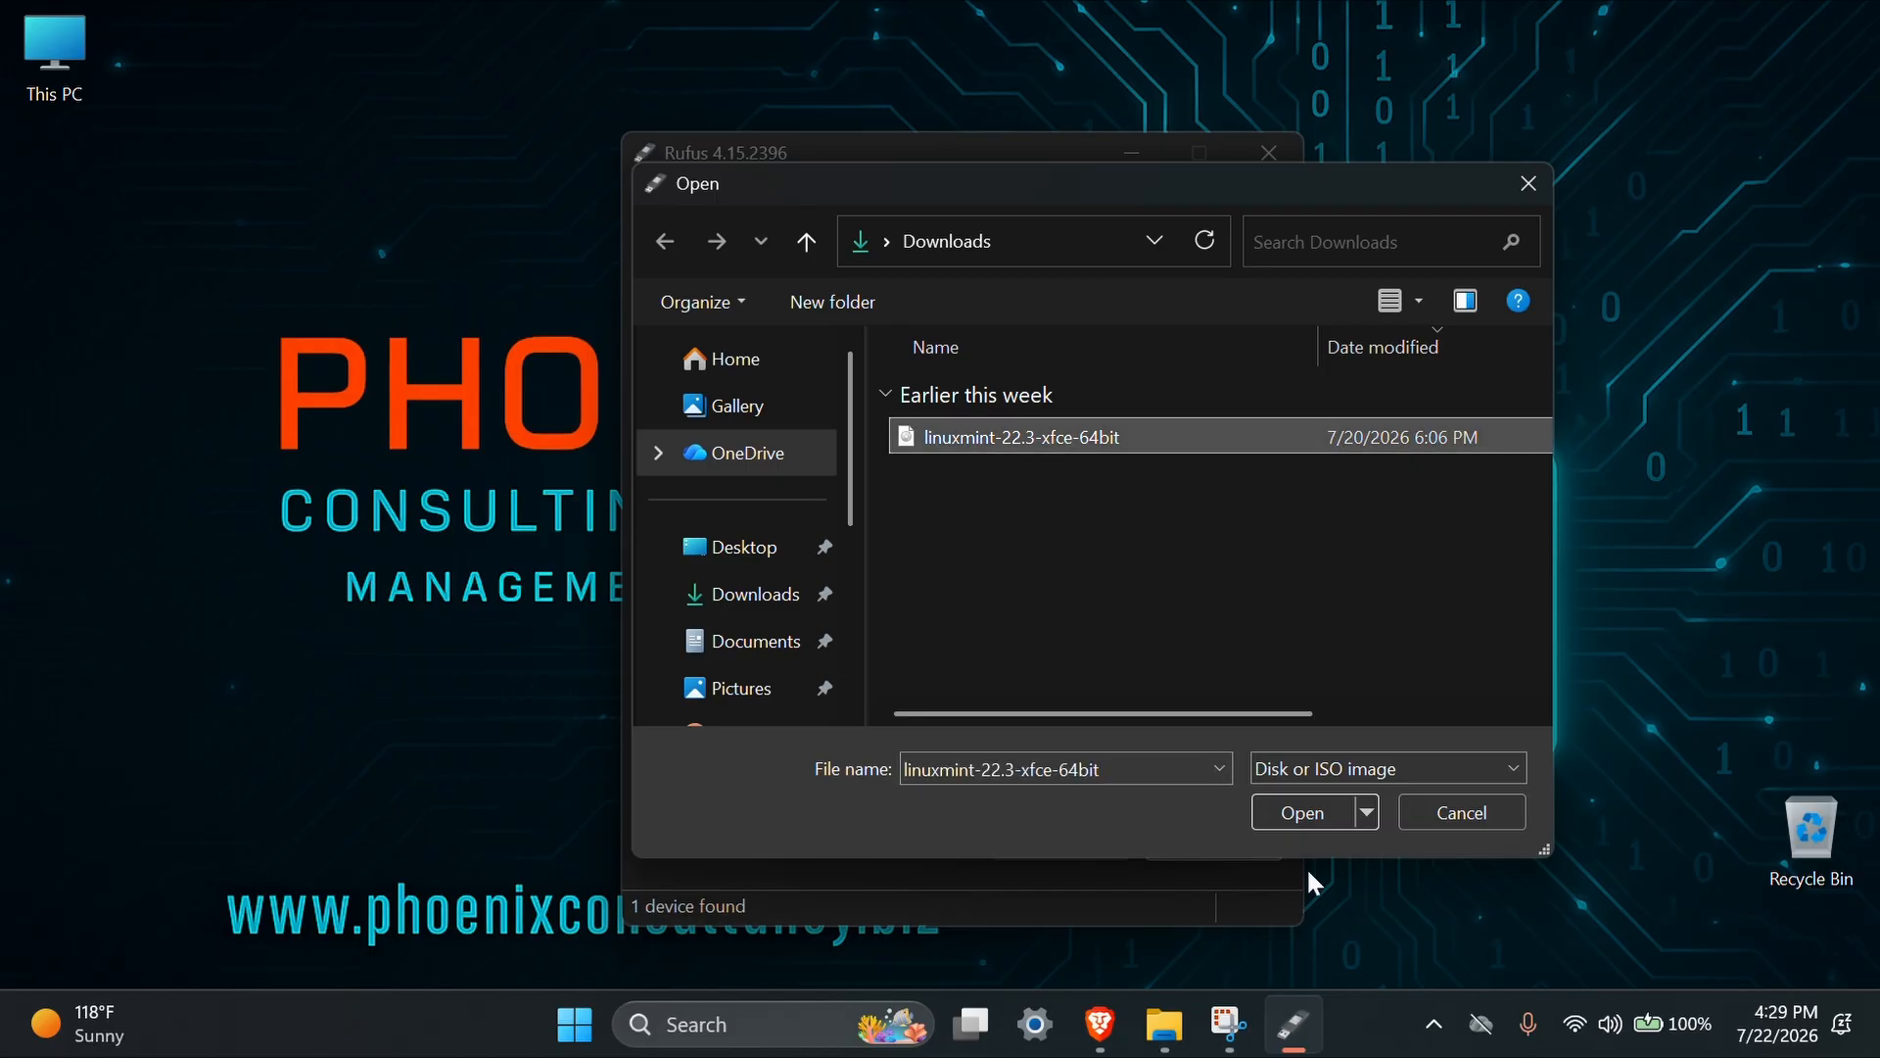
click(1288, 803)
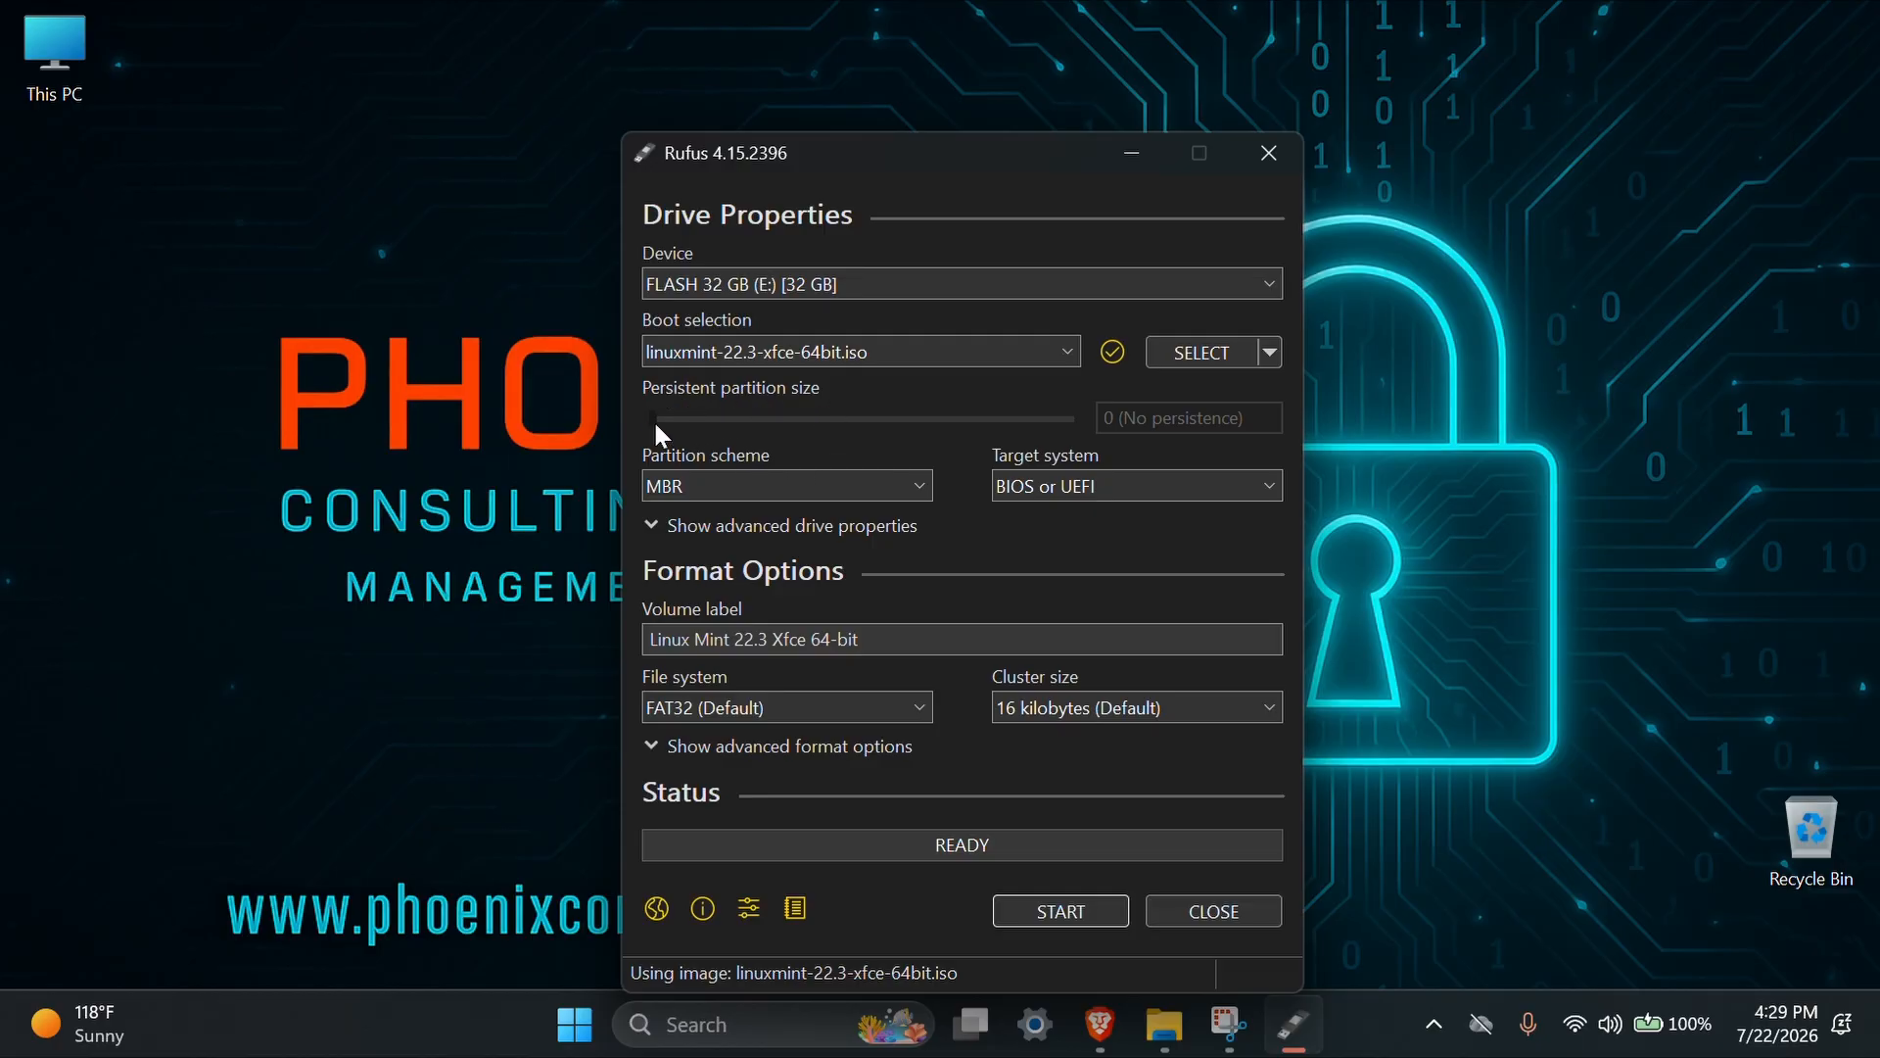
- Try a 10 GB persistent partition, and set the size back to 0 (No persistence)
drag(659, 424, 800, 433)
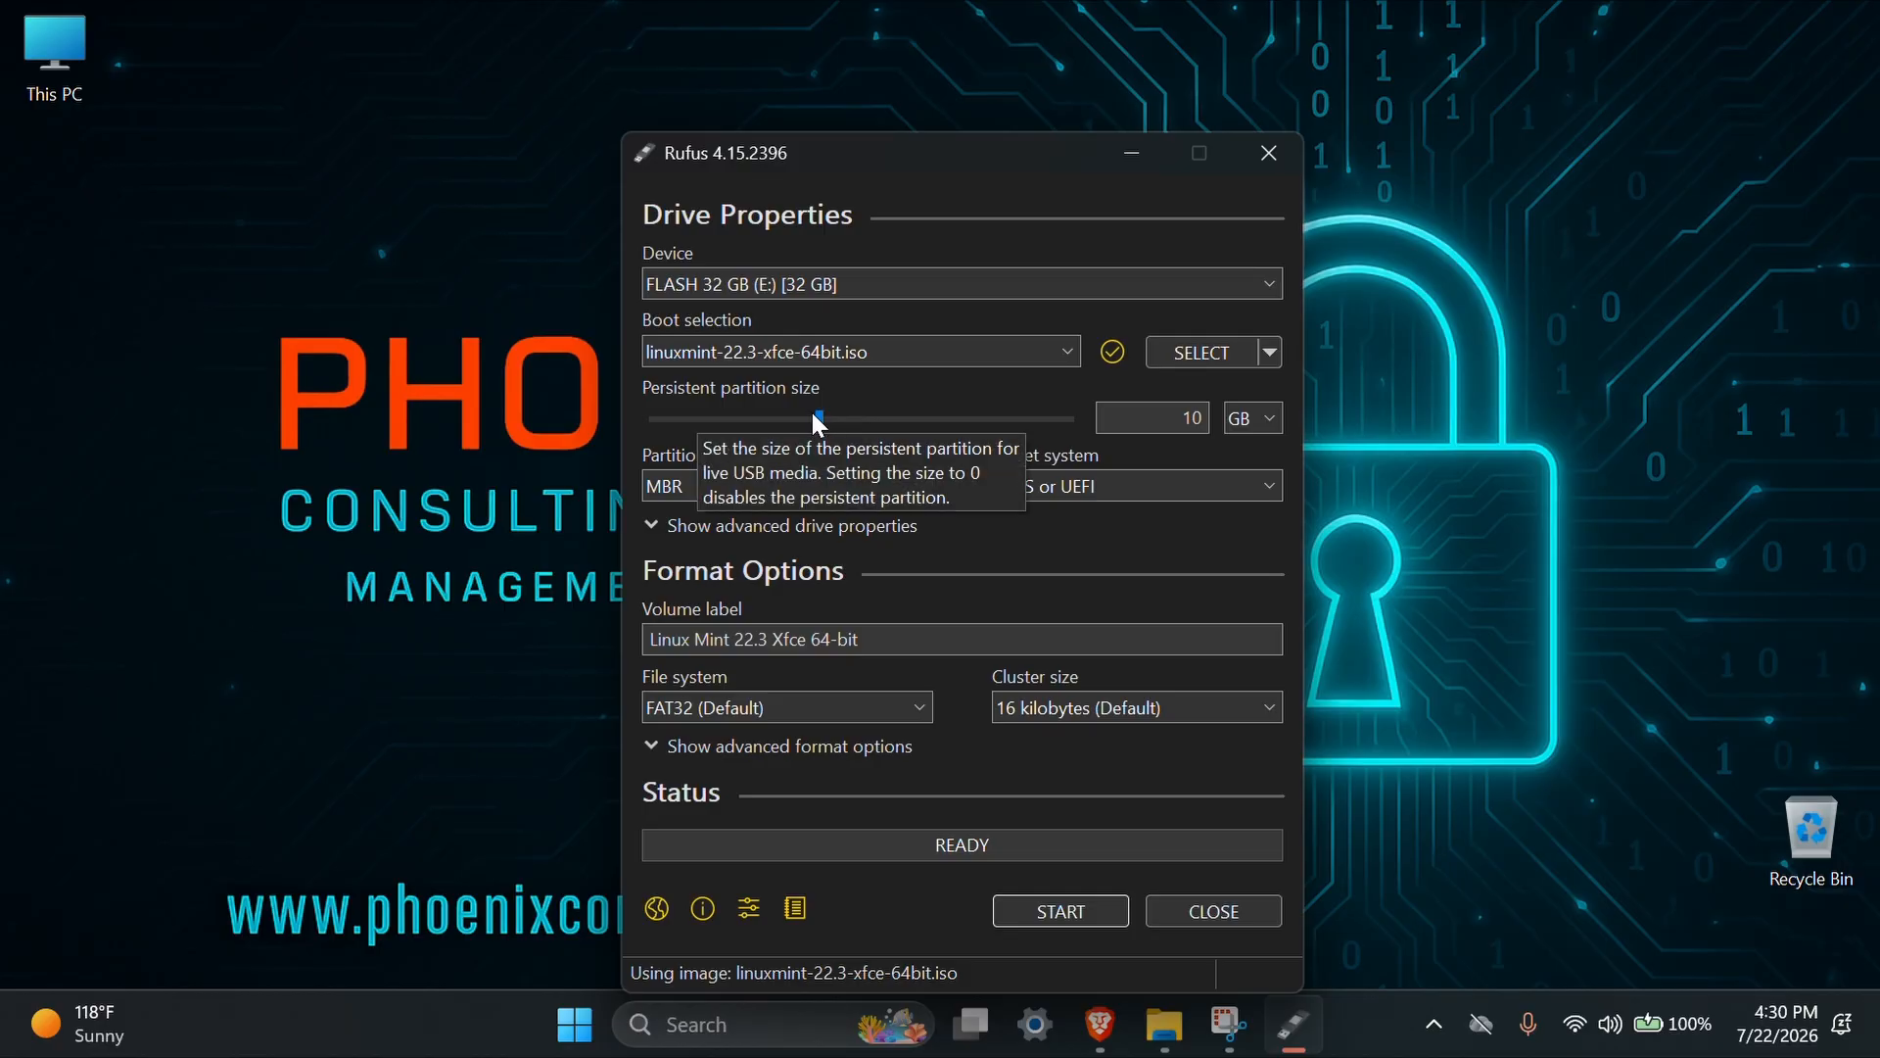
drag(820, 425, 616, 415)
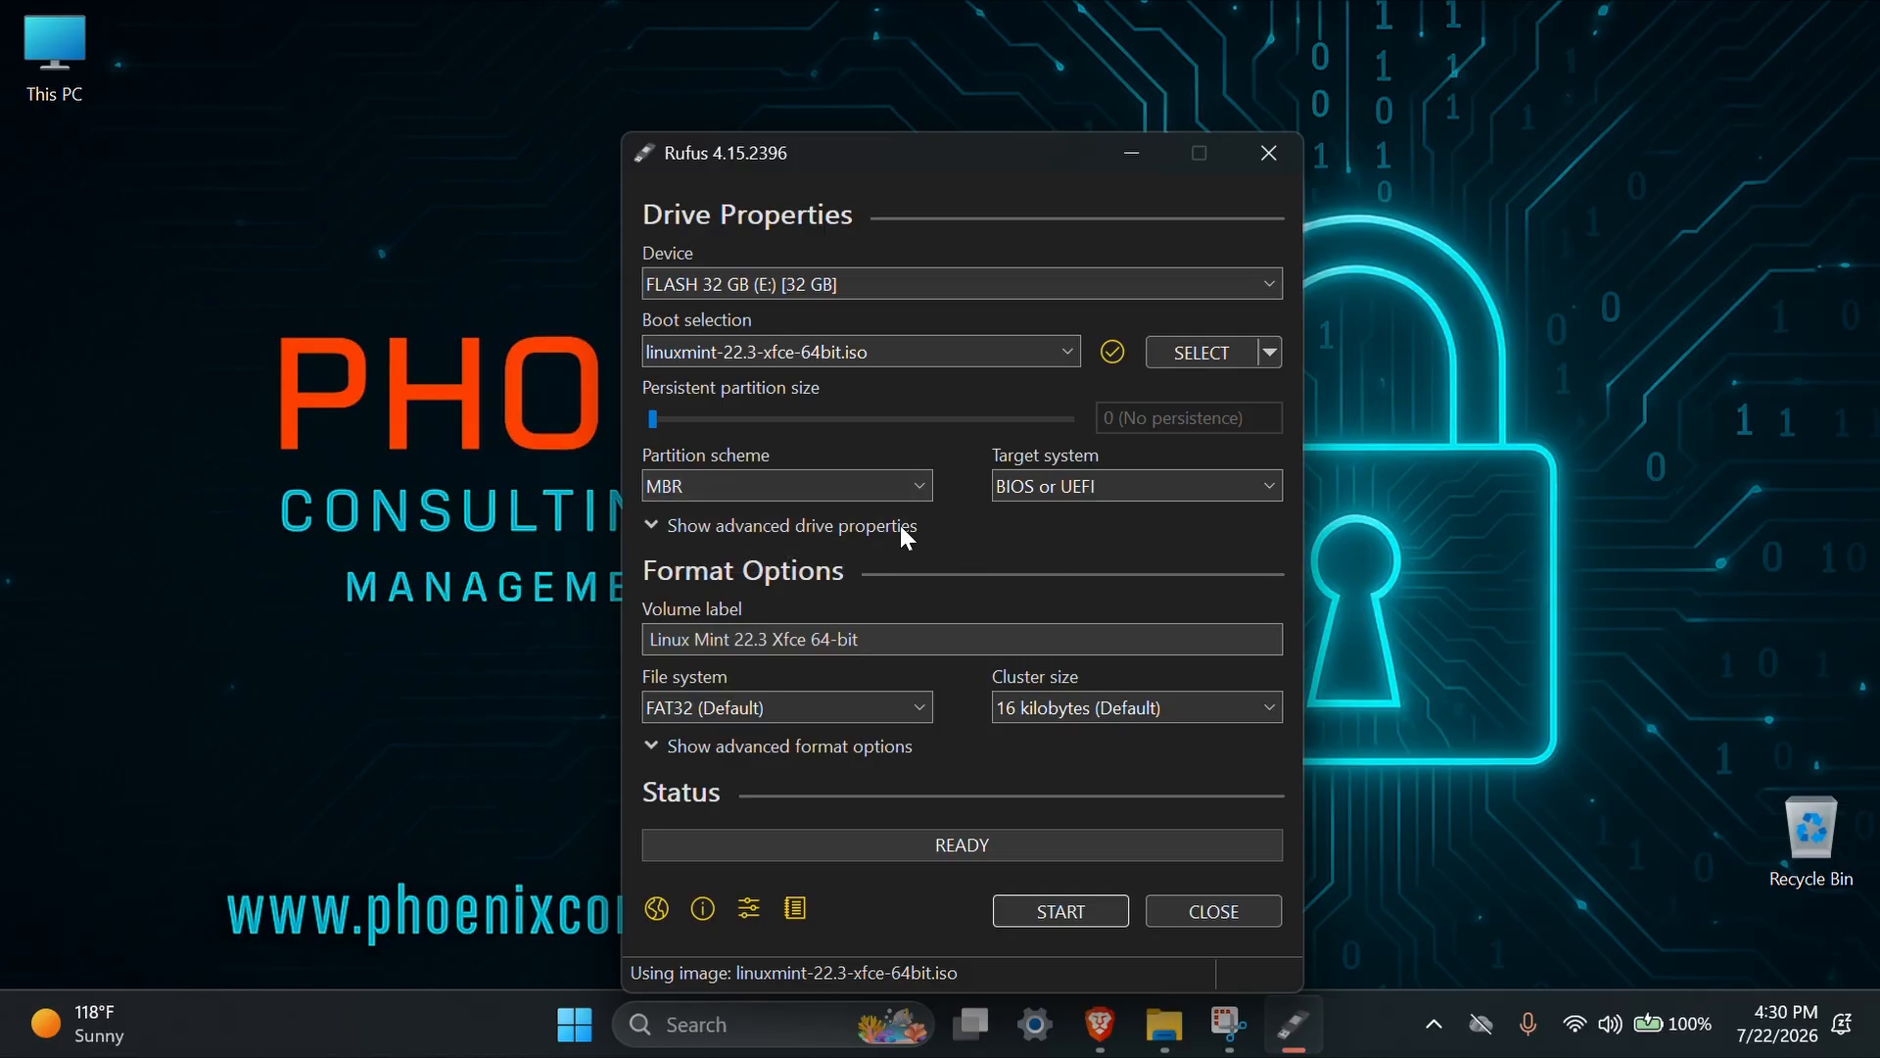
- Examine the available partition schemes and the advanced drive properties
click(741, 488)
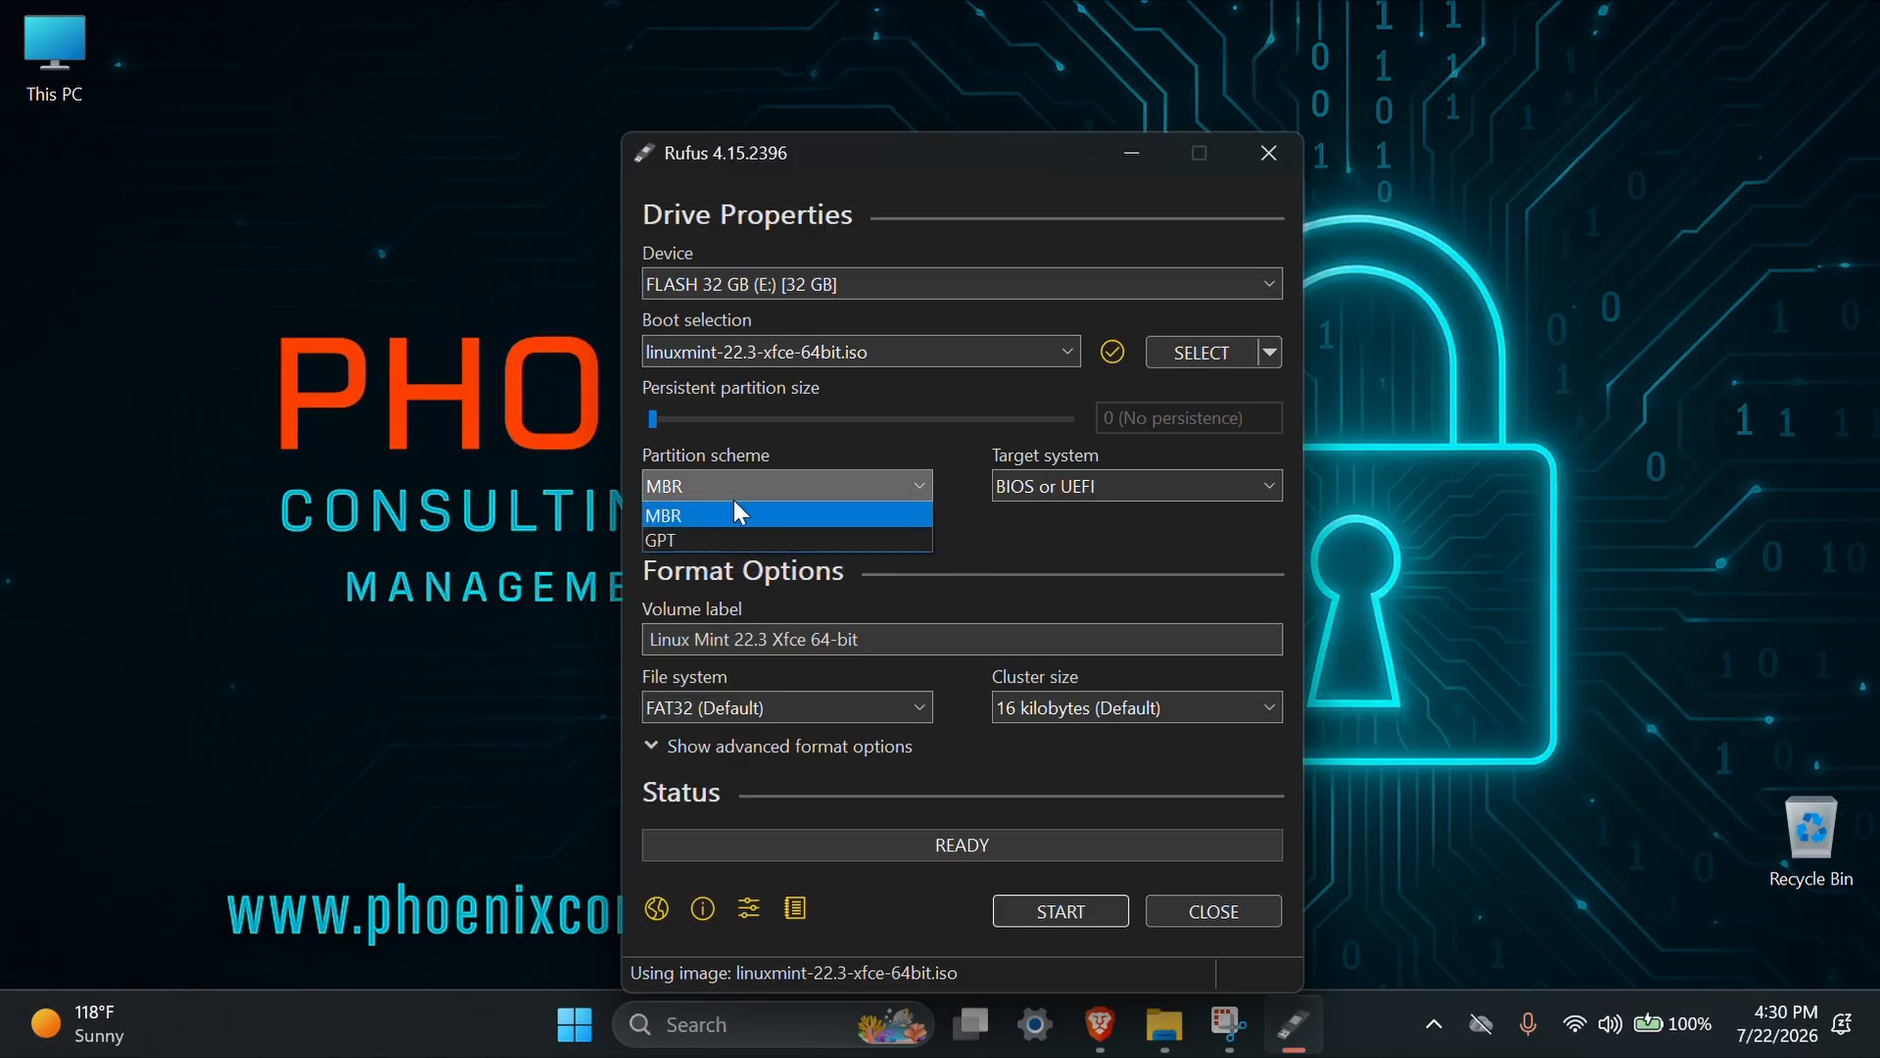
click(721, 485)
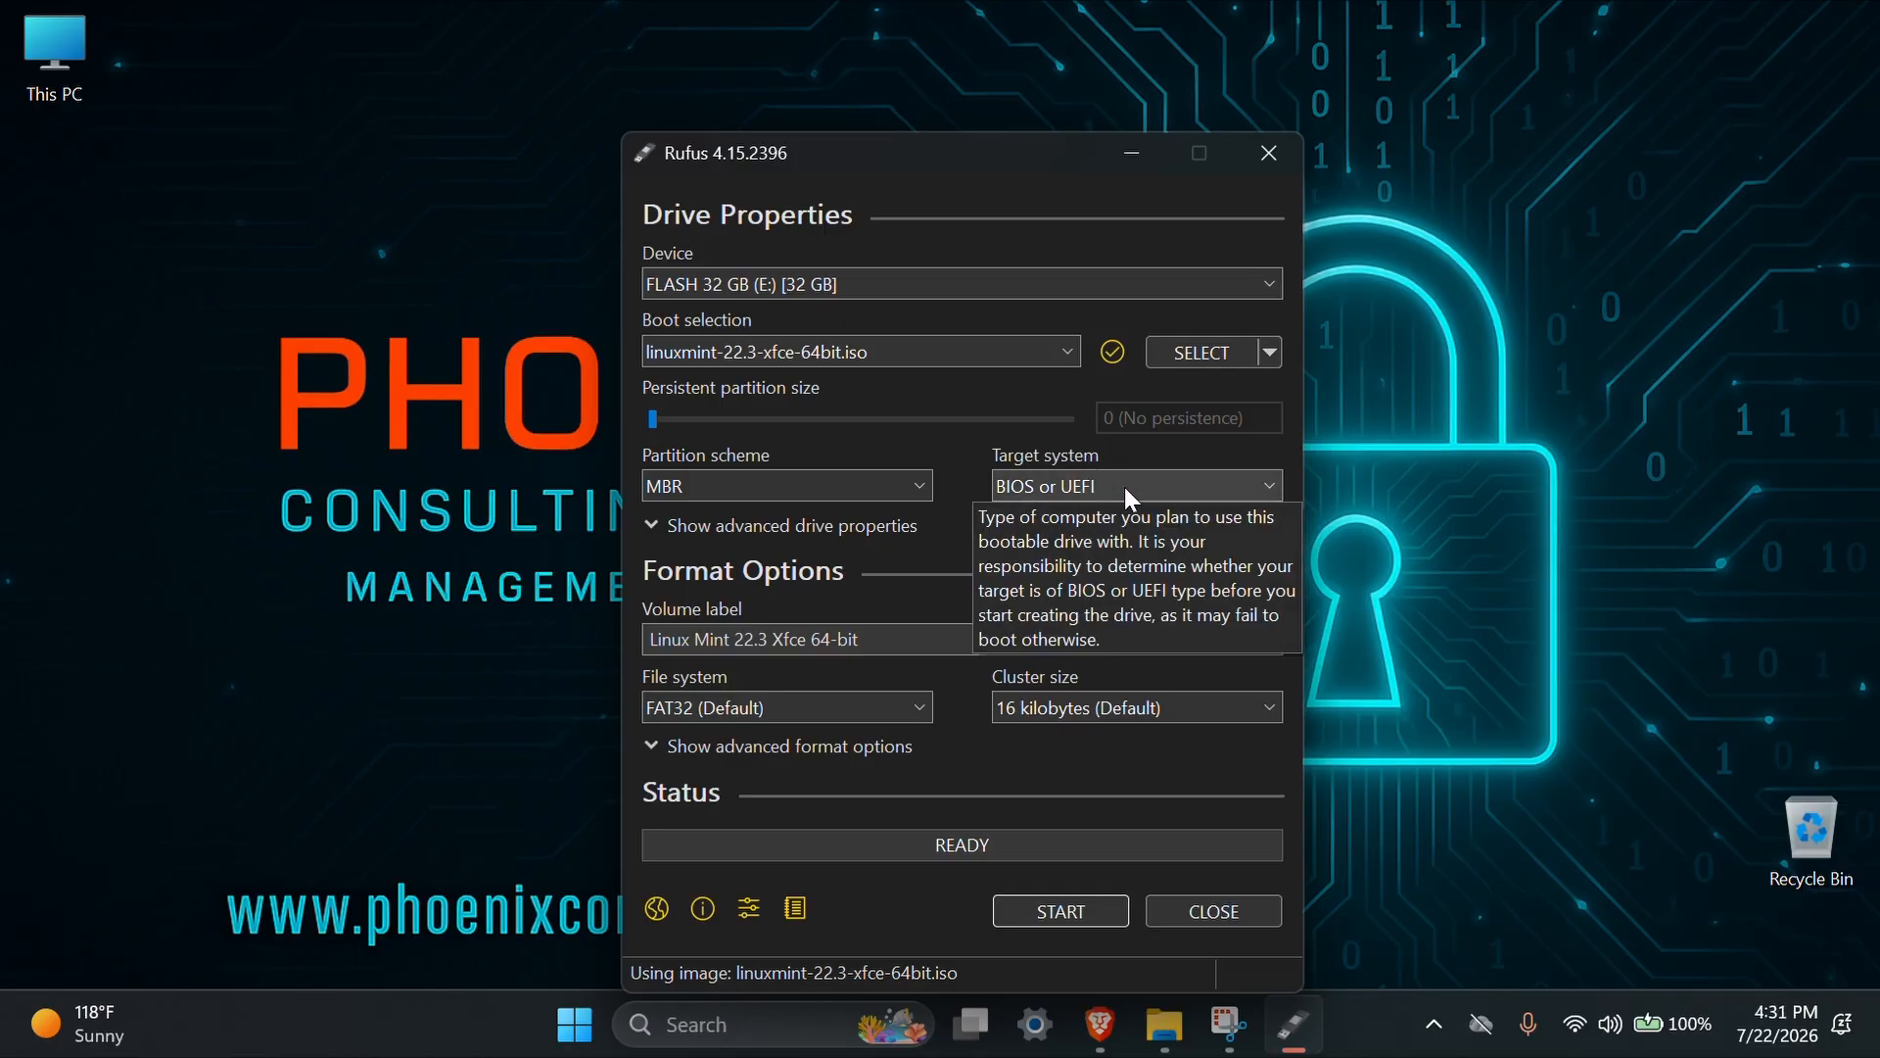
click(648, 526)
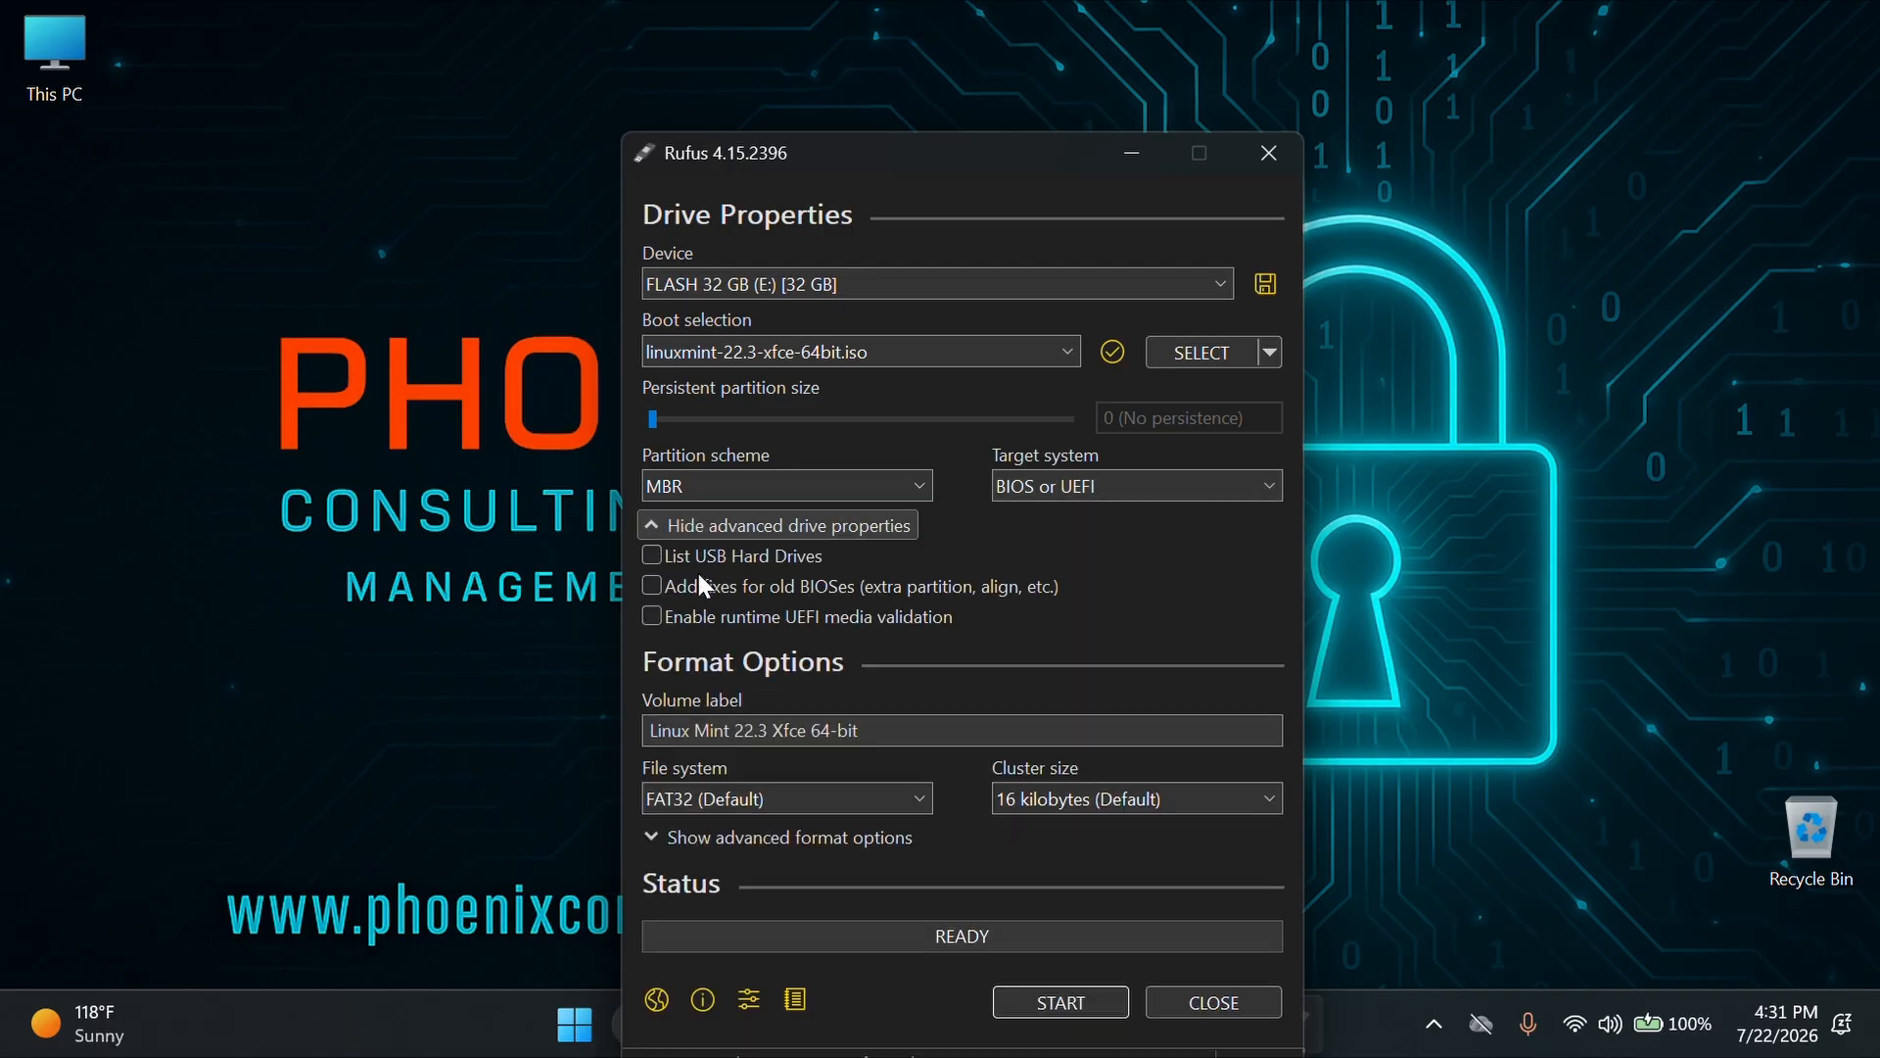
click(680, 526)
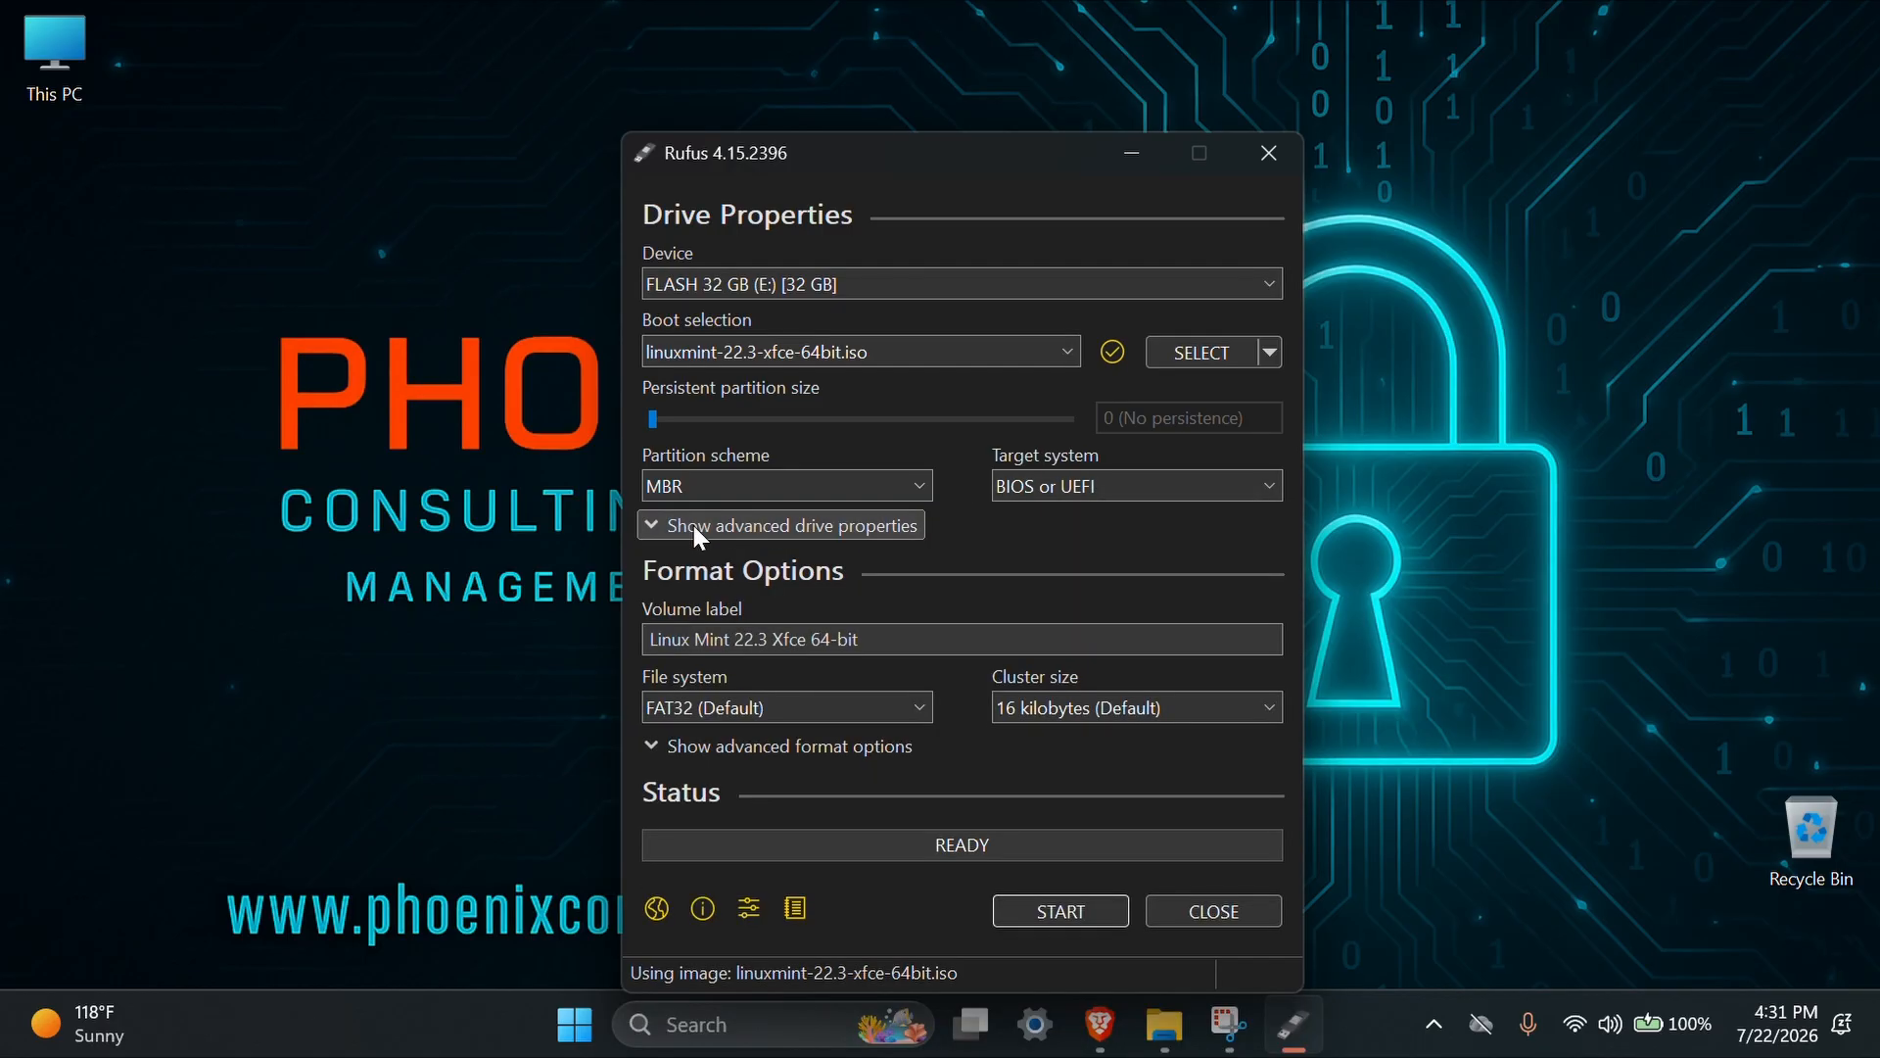
- Set the volume label to "Linux Mint USB" and review the advanced format options
double_click(893, 638)
drag(893, 637, 635, 684)
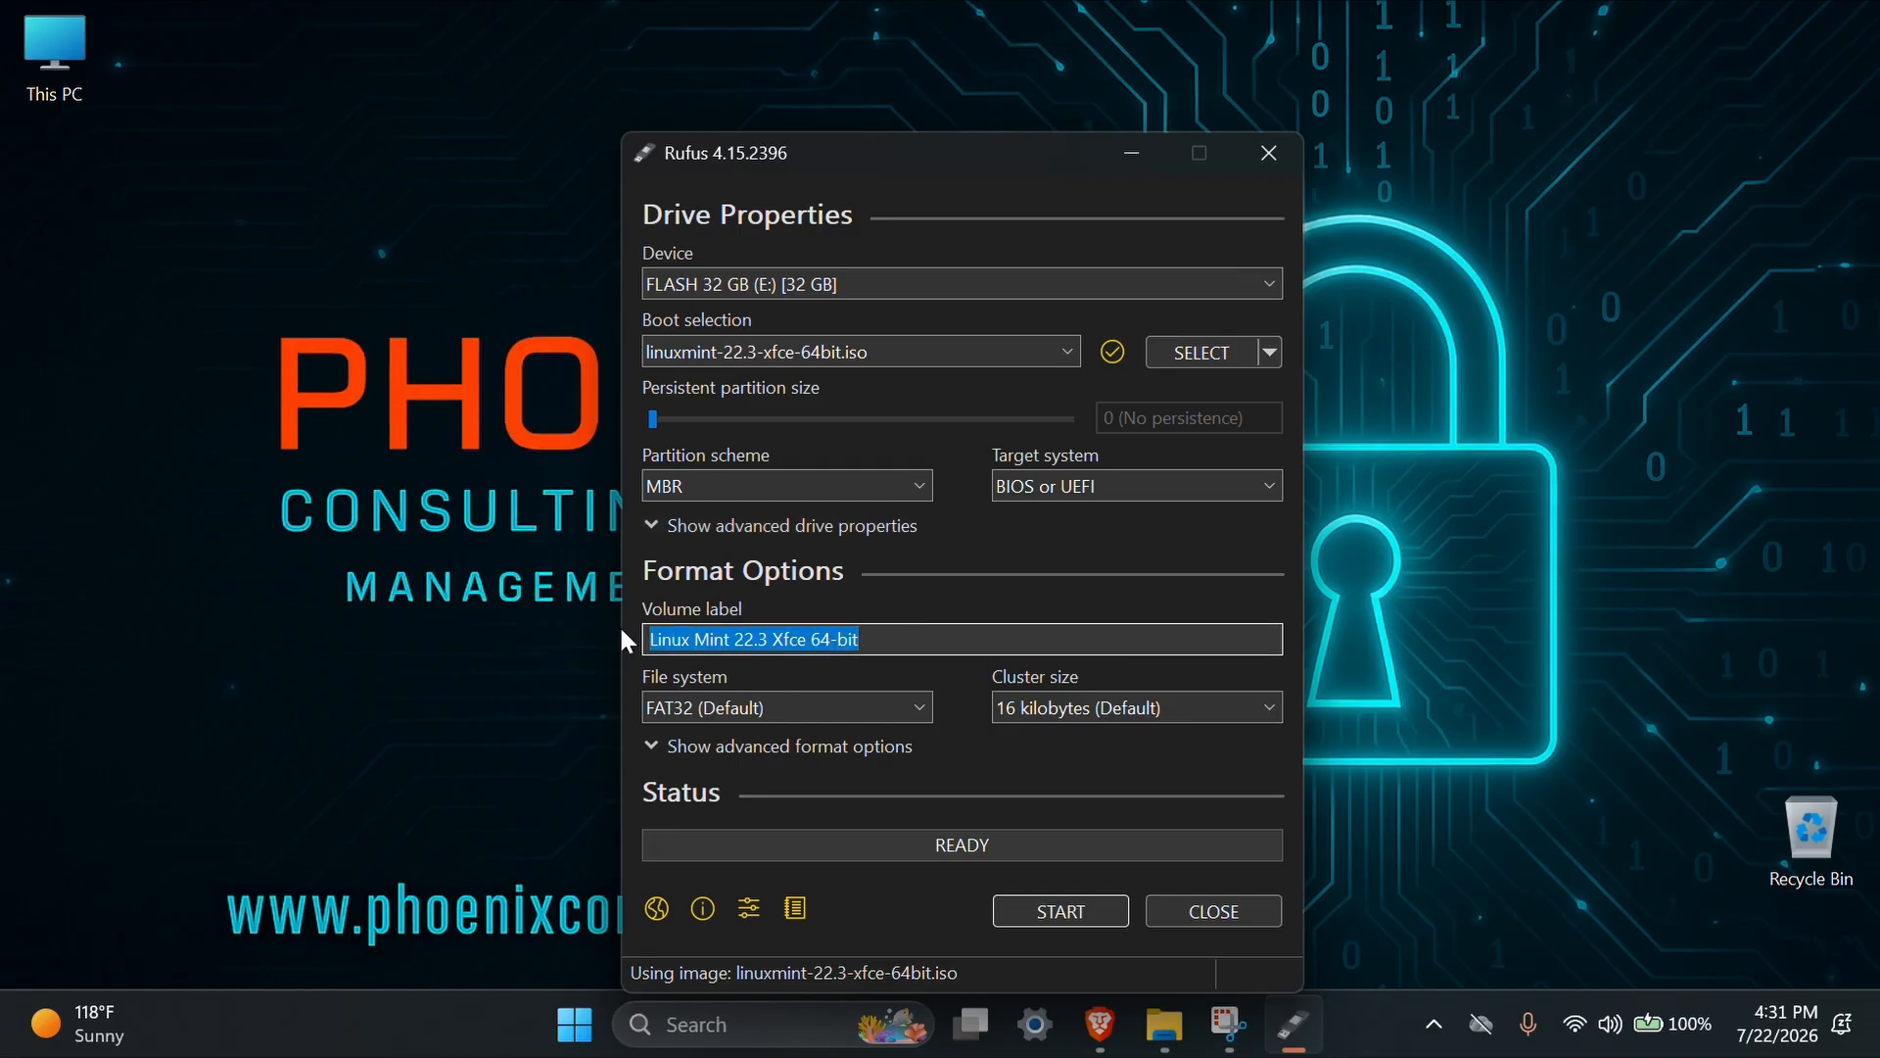
key(BackSpace)
text(L)
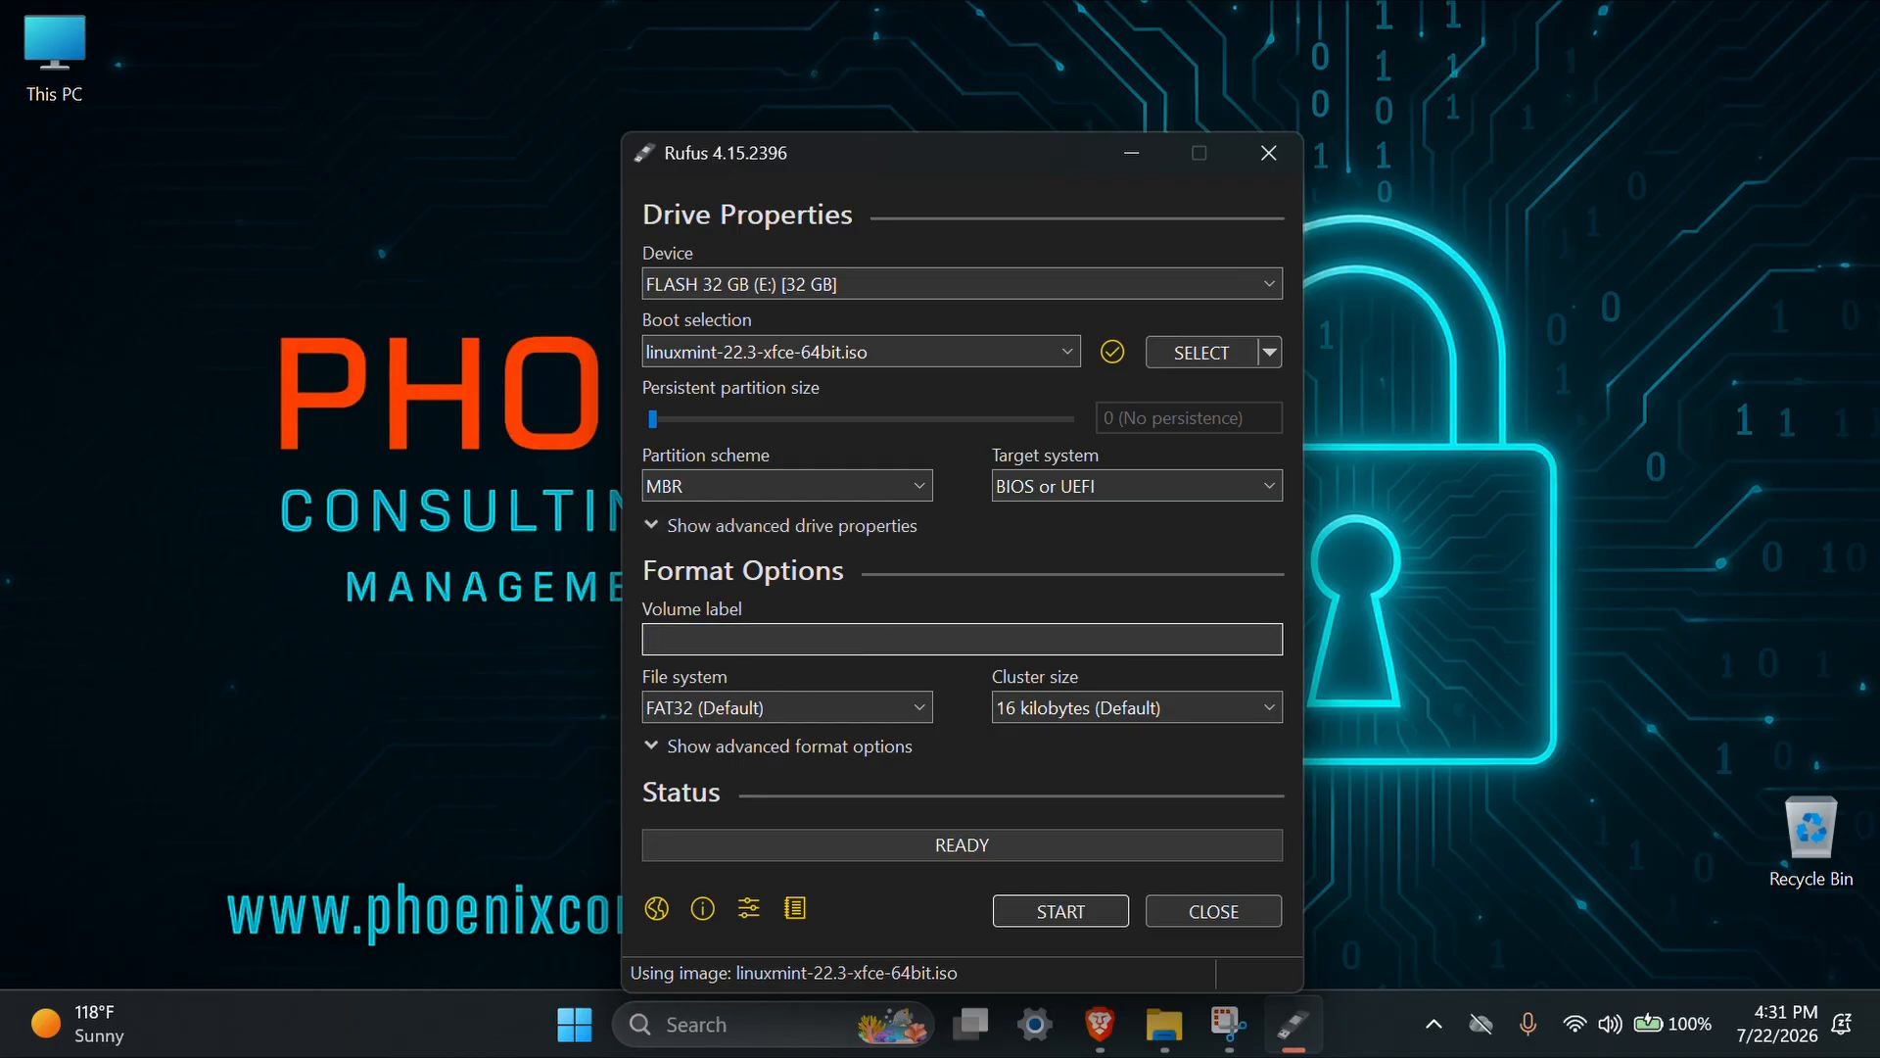
text(inux Mint USB)
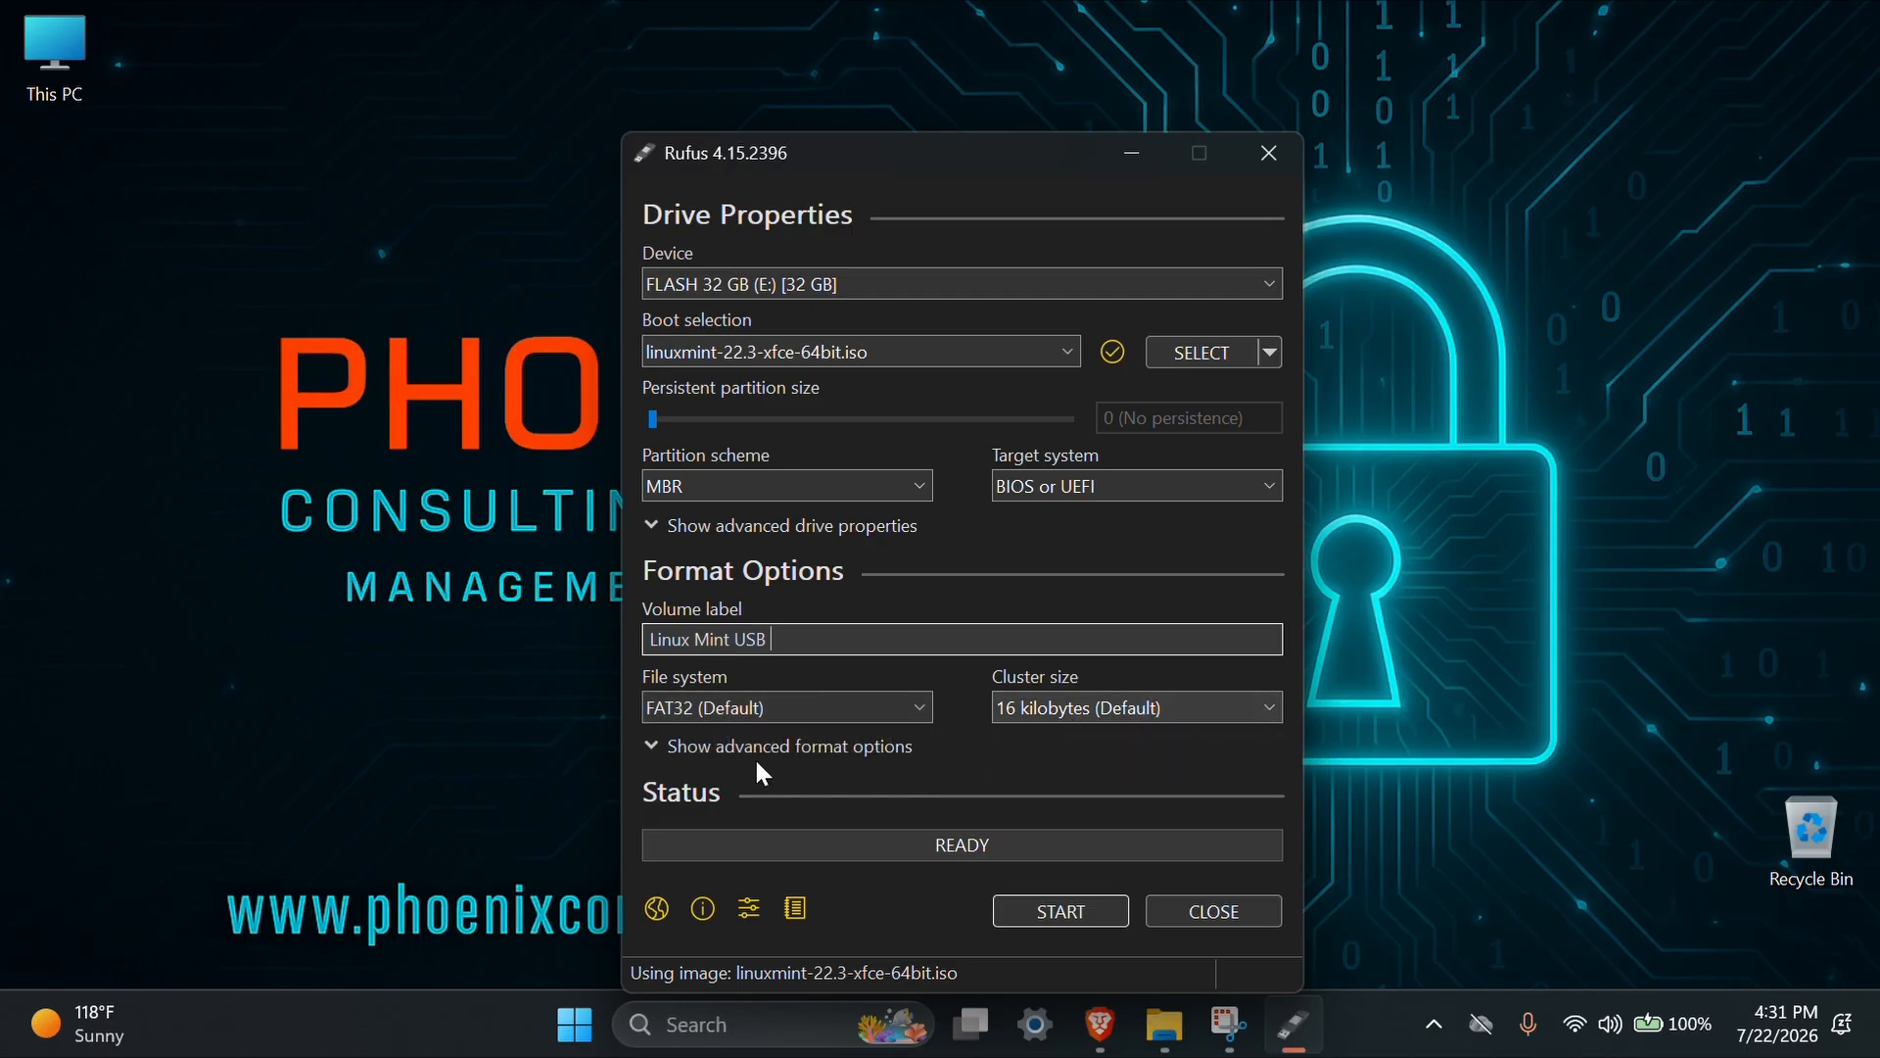
click(662, 749)
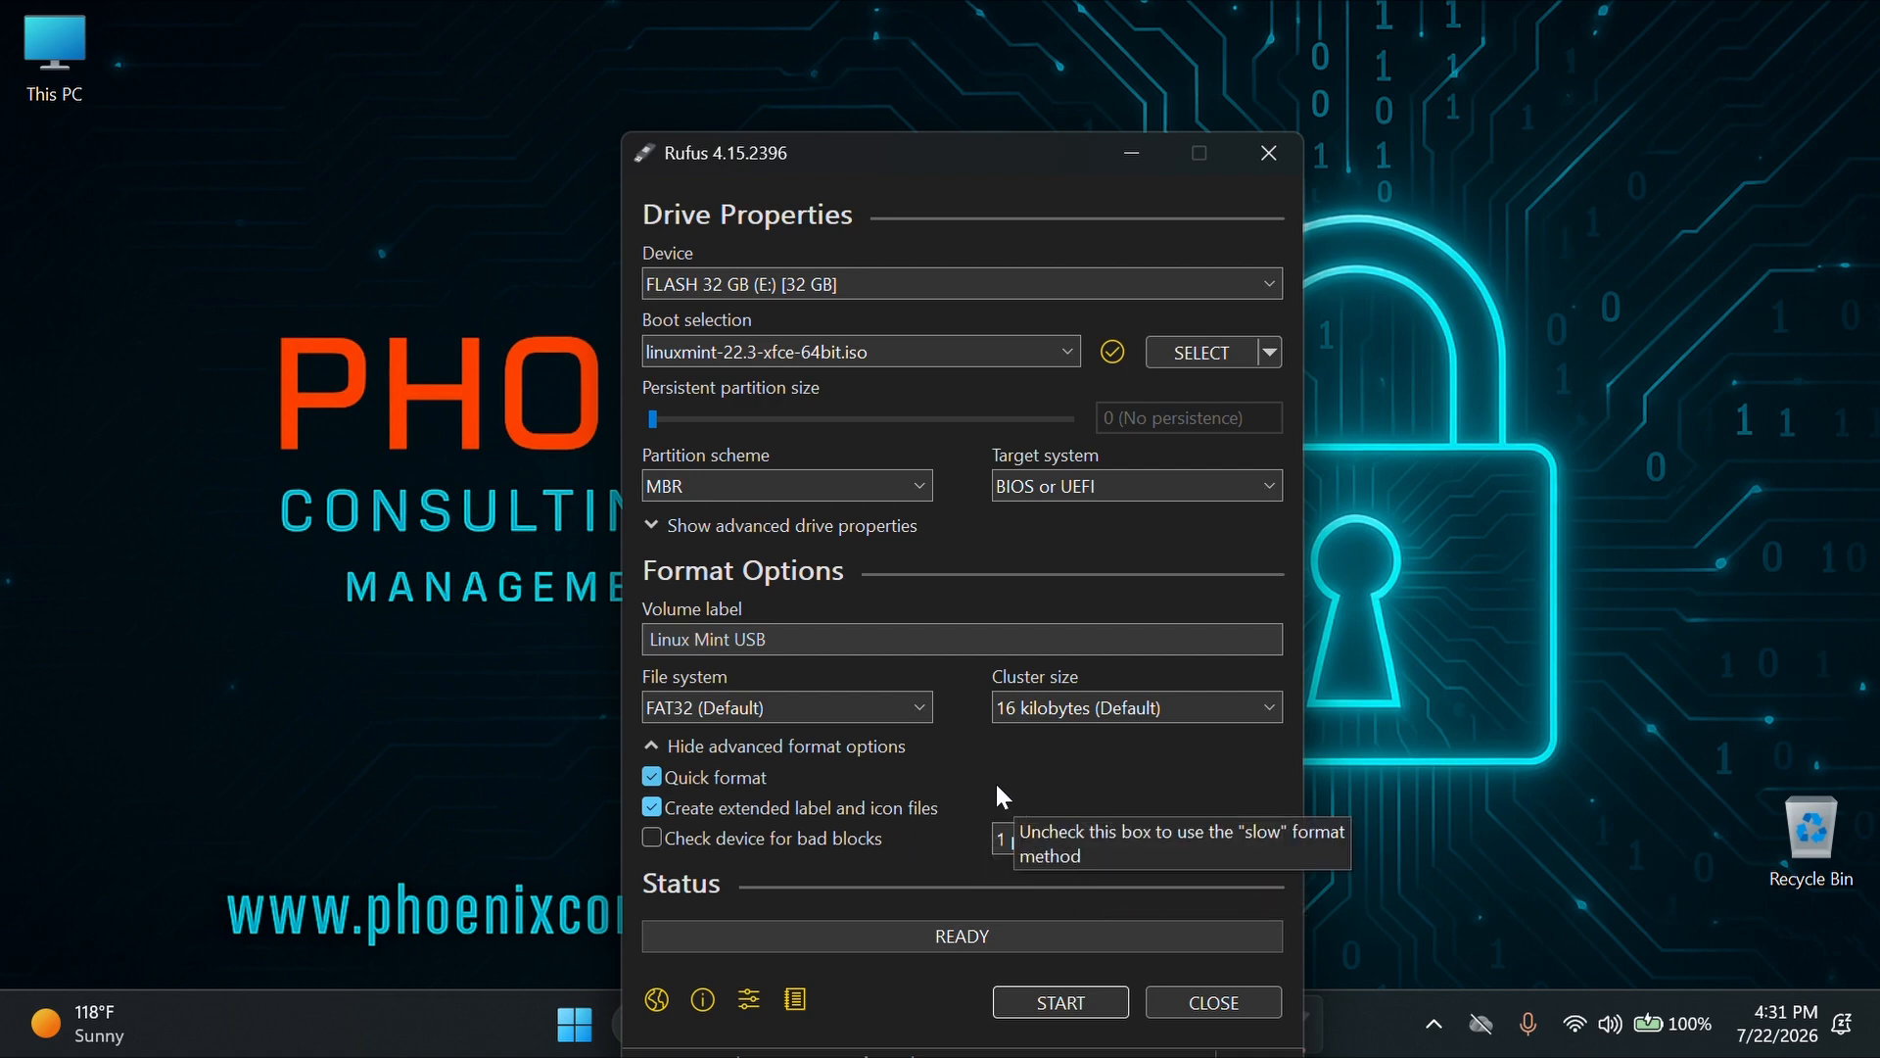
click(656, 748)
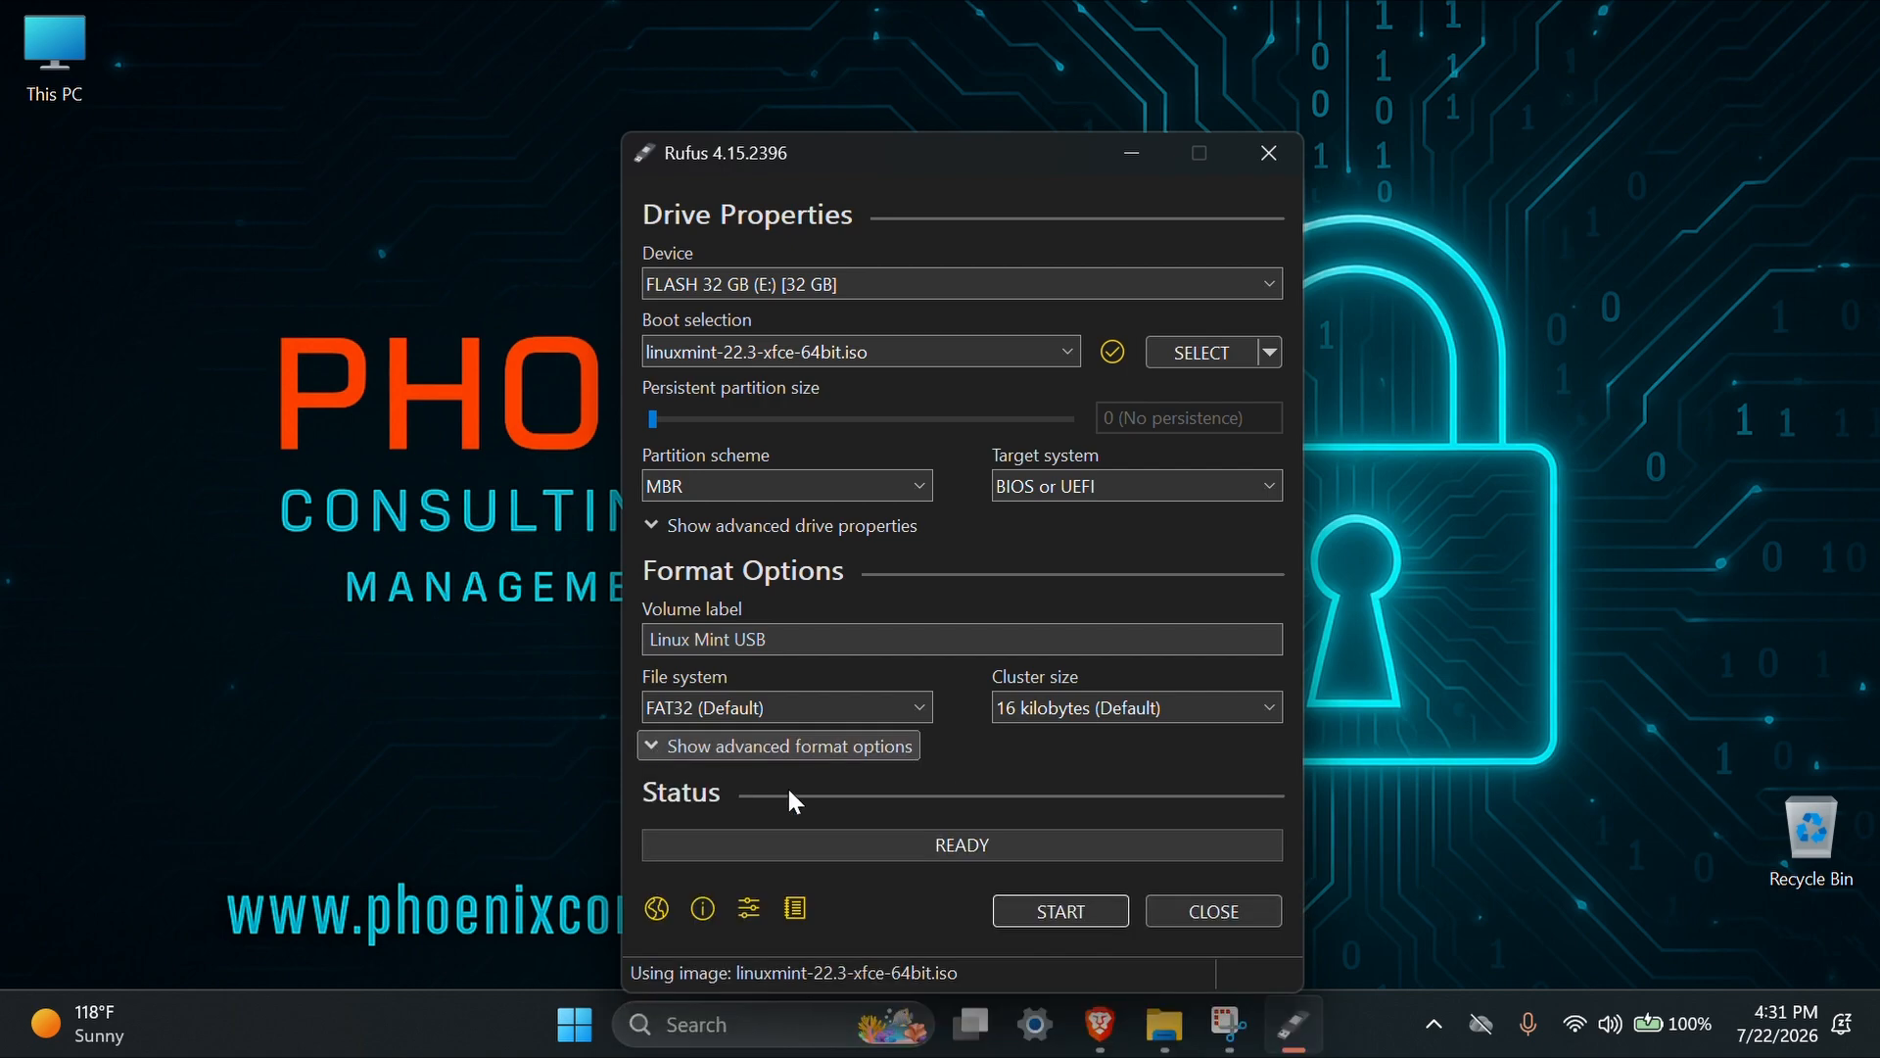
- Write the image to the flash drive in ISO Image mode, accepting erasure of its data, and close Rufus once writing finishes
click(1055, 916)
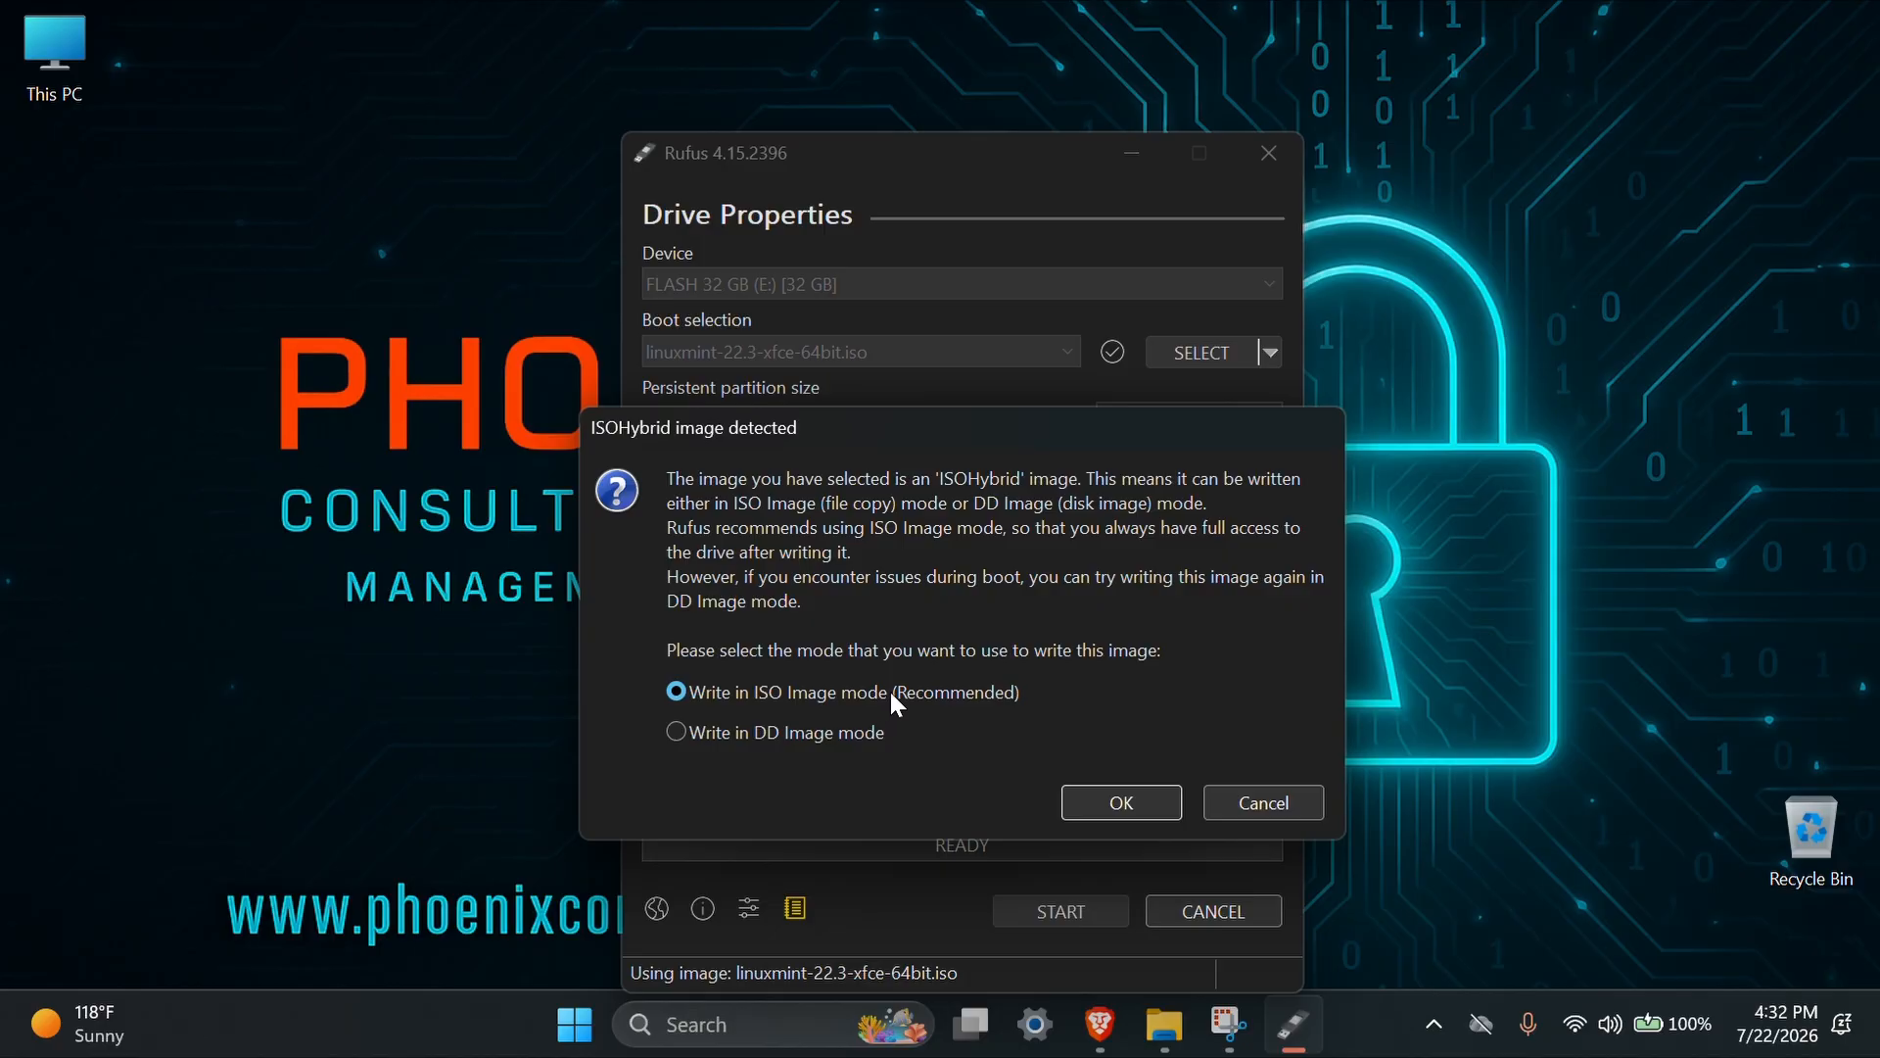
click(1164, 810)
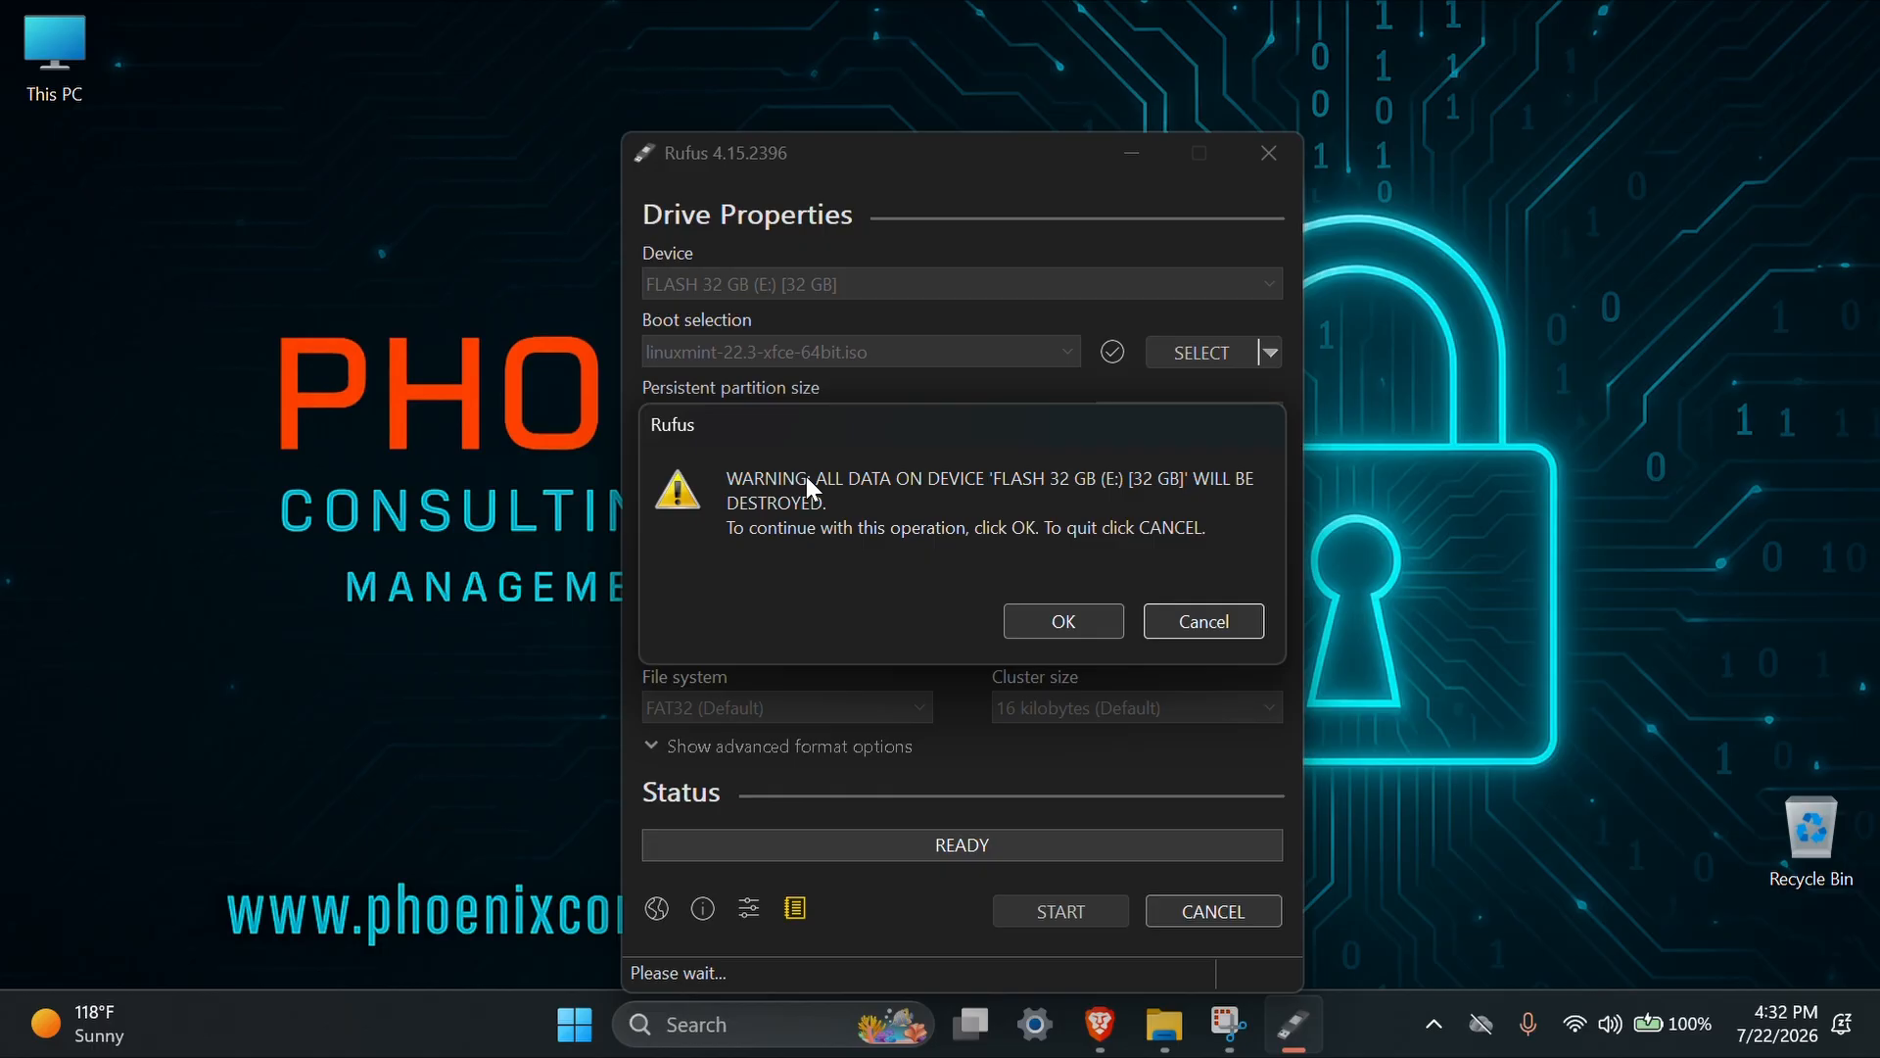
click(1087, 617)
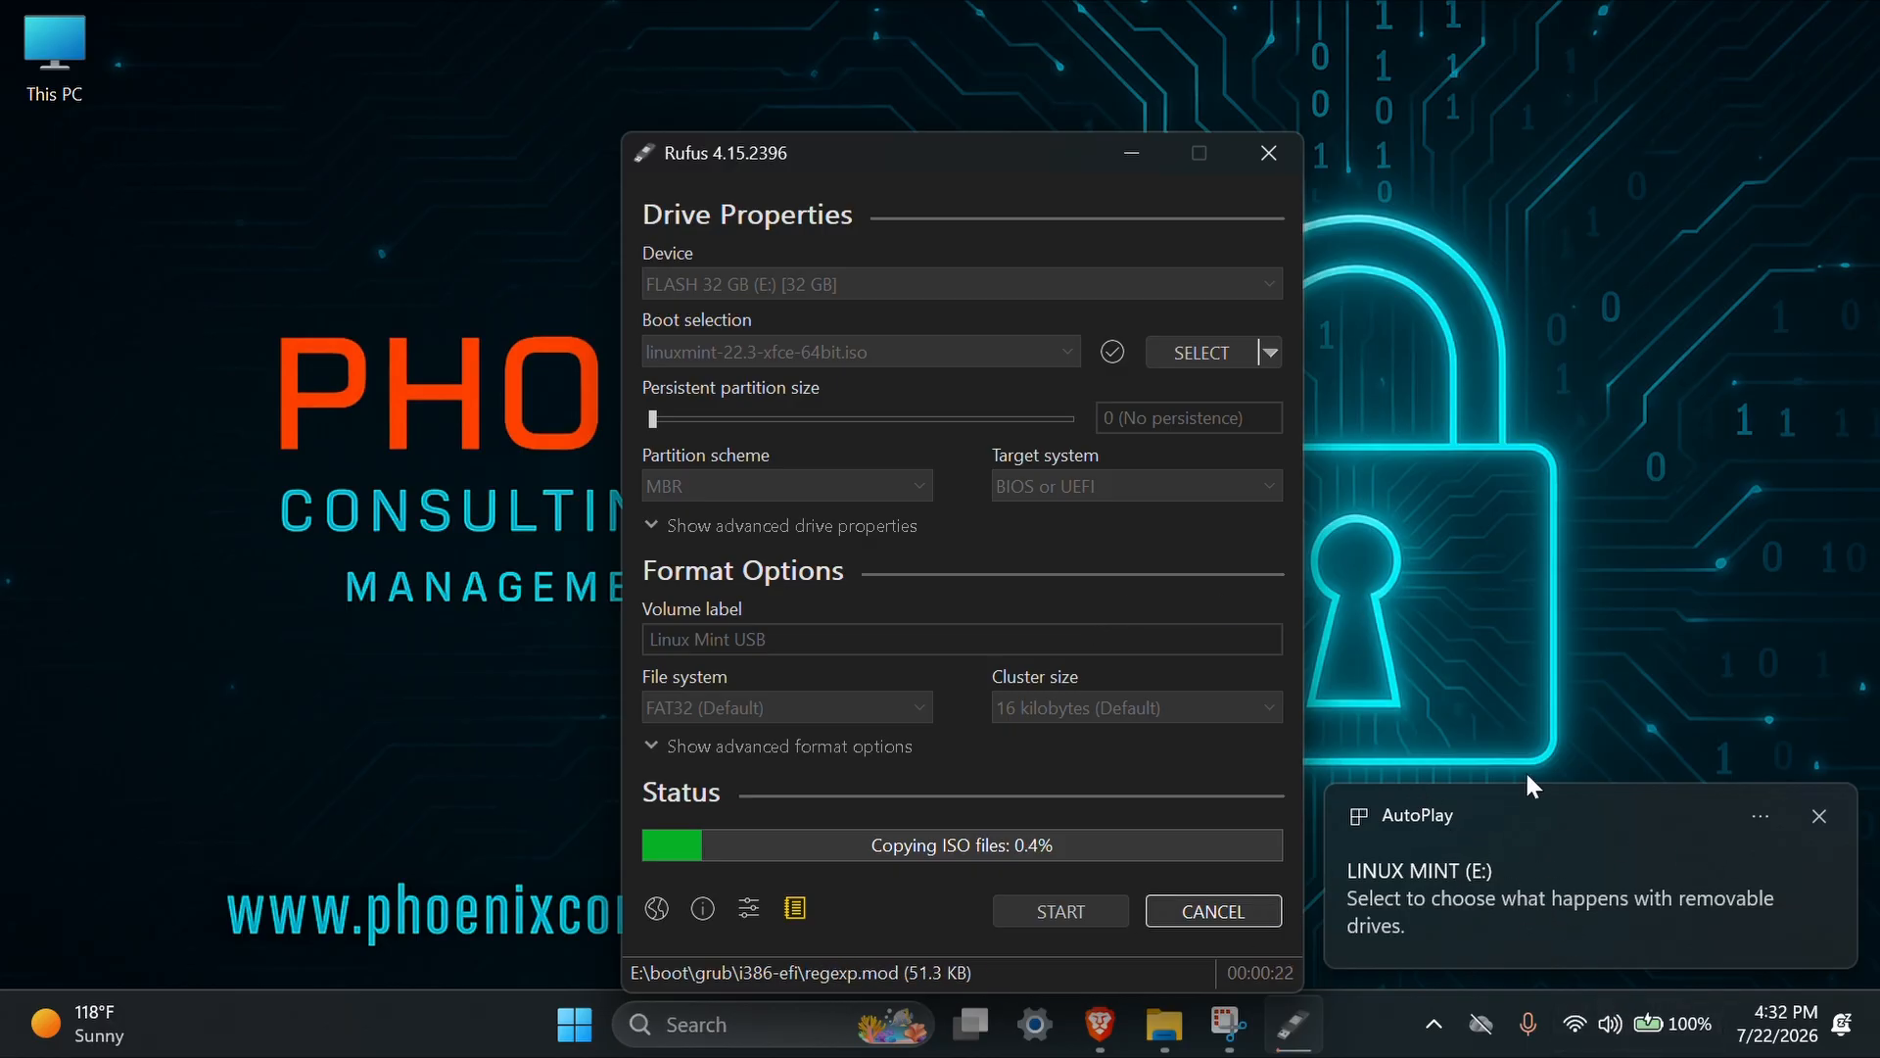
click(1819, 817)
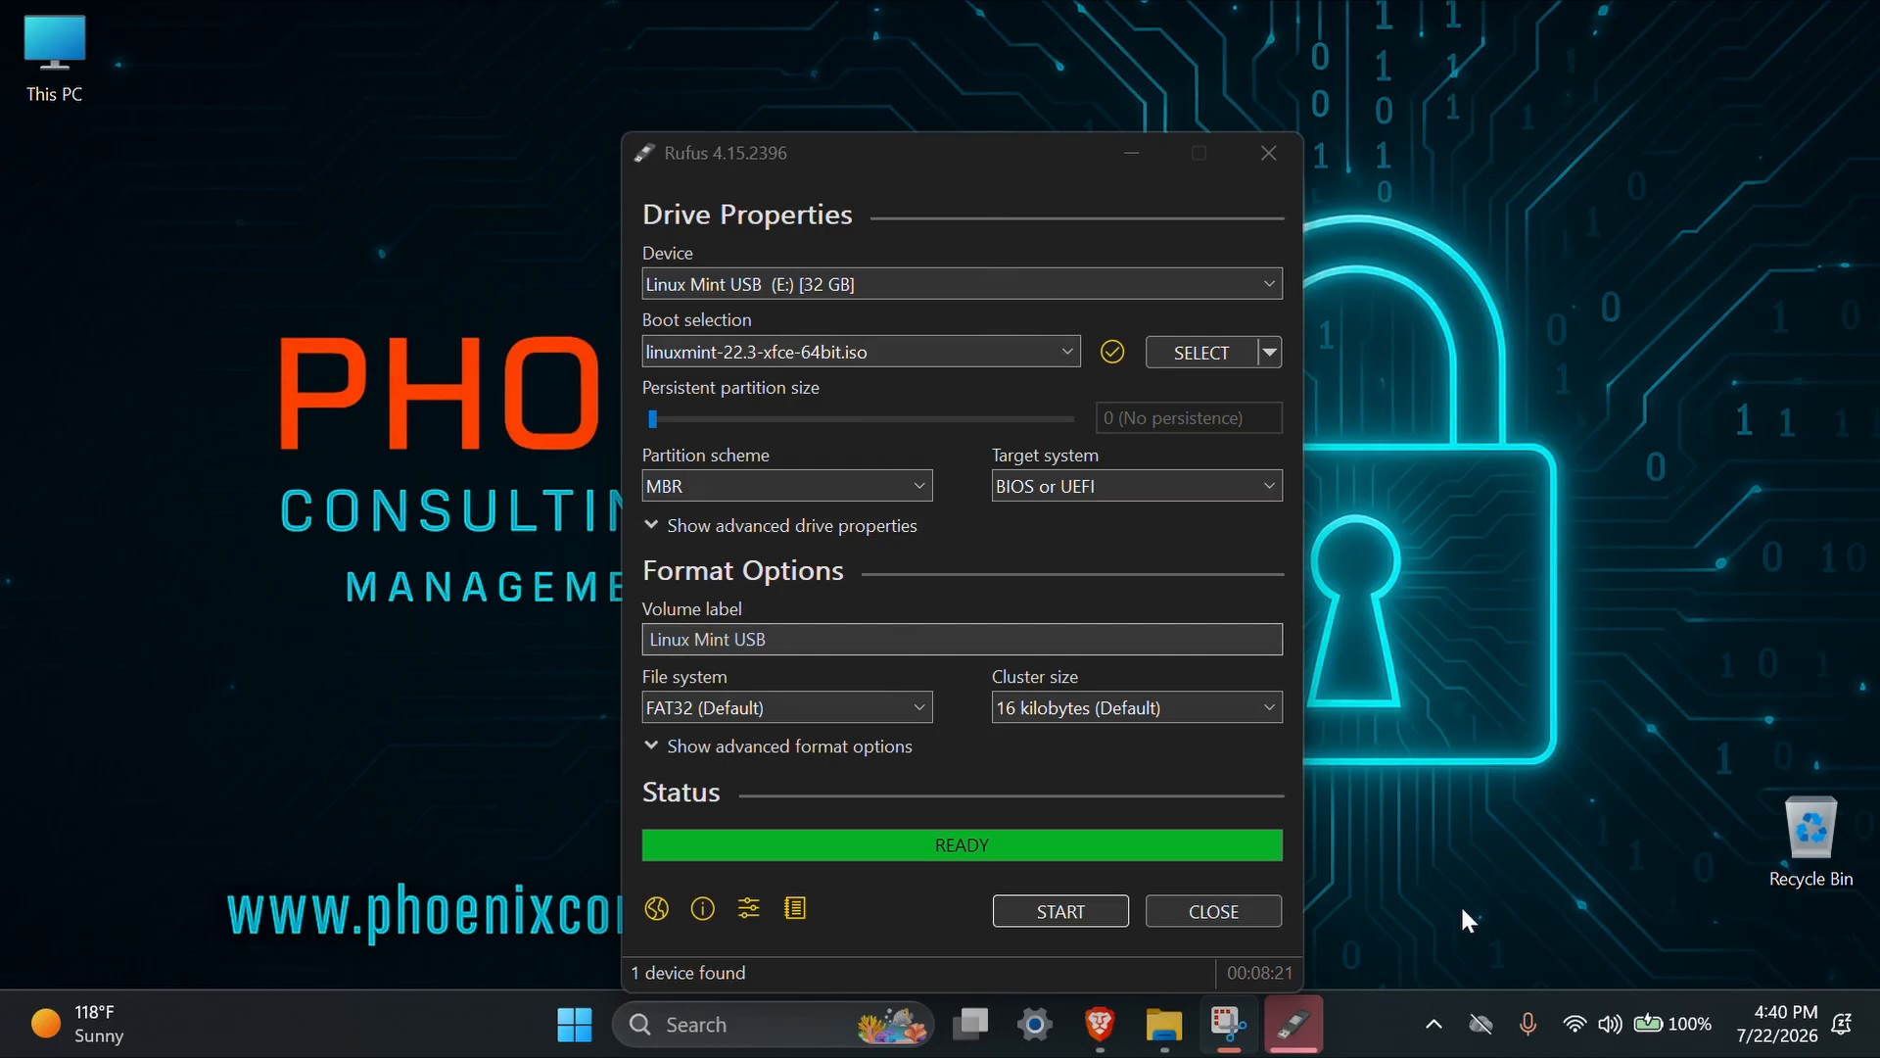
click(1255, 907)
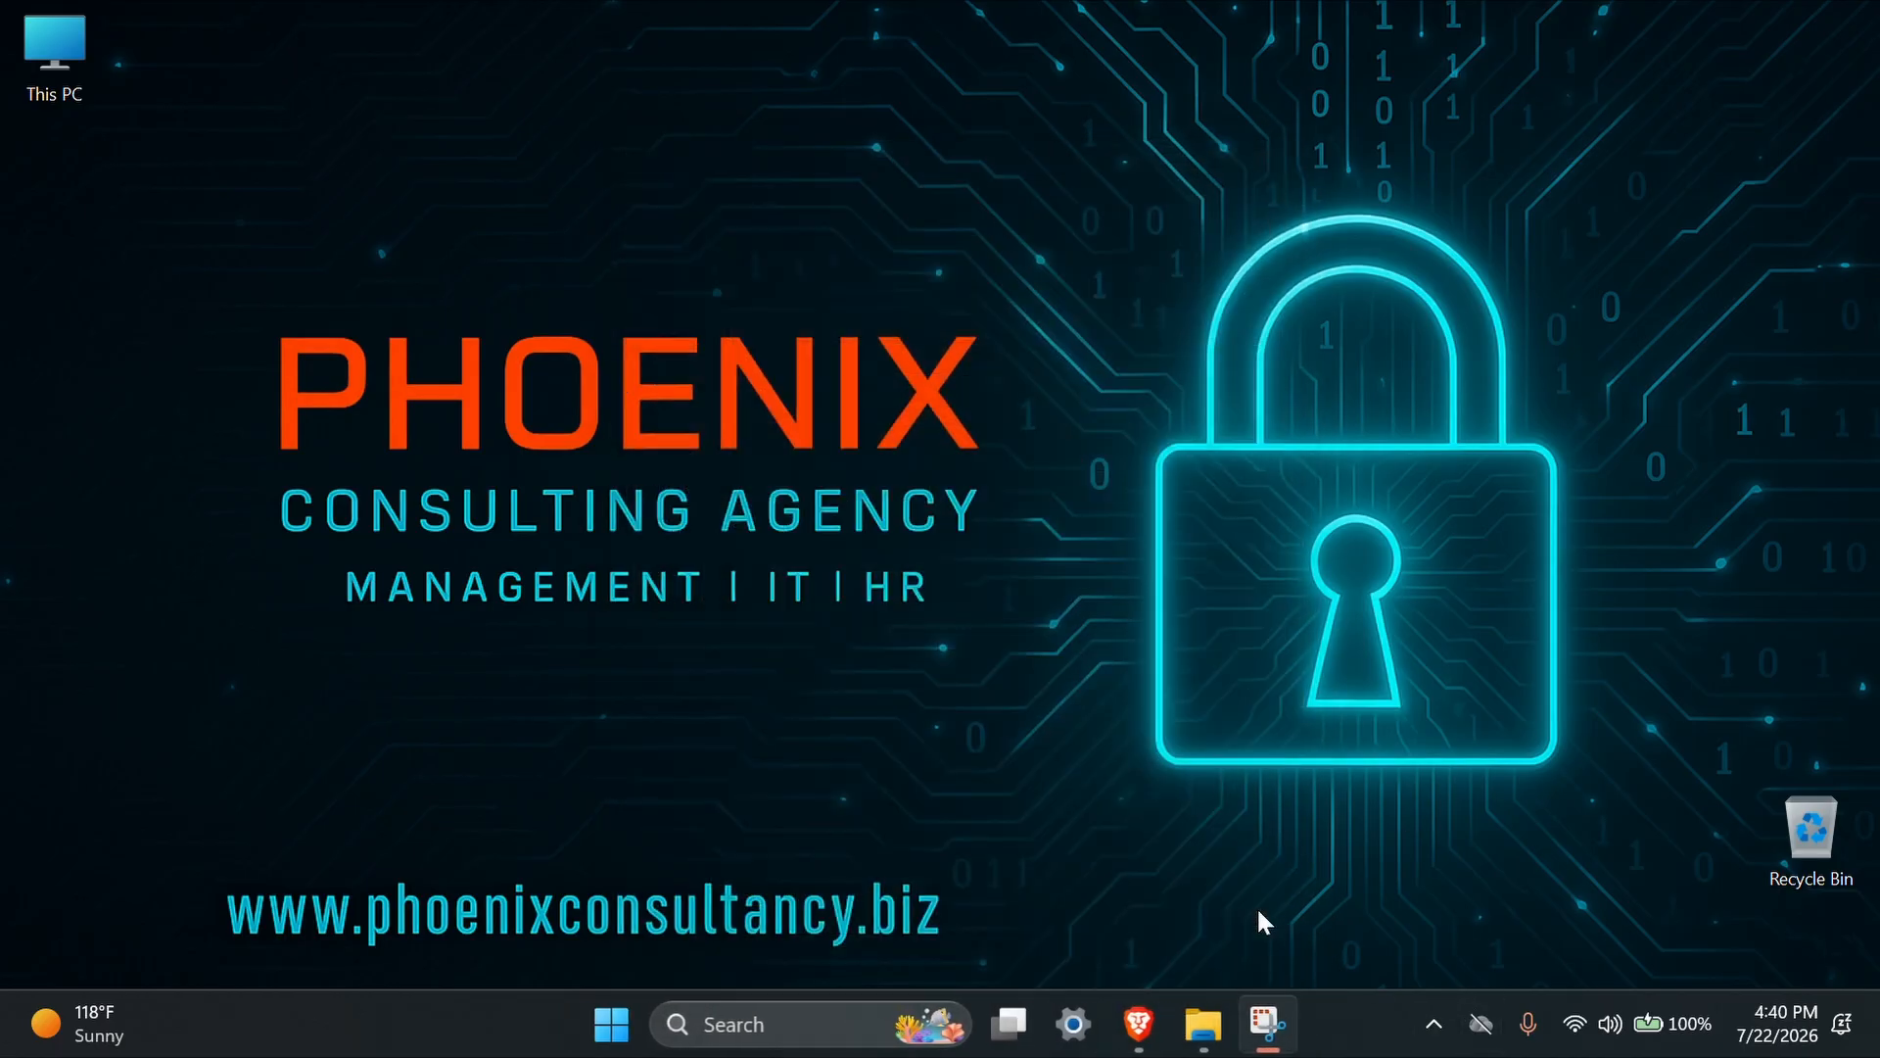
- Switch to File Explorer and open the LINUX MINT (E:) drive from This PC to inspect its files
click(1203, 1023)
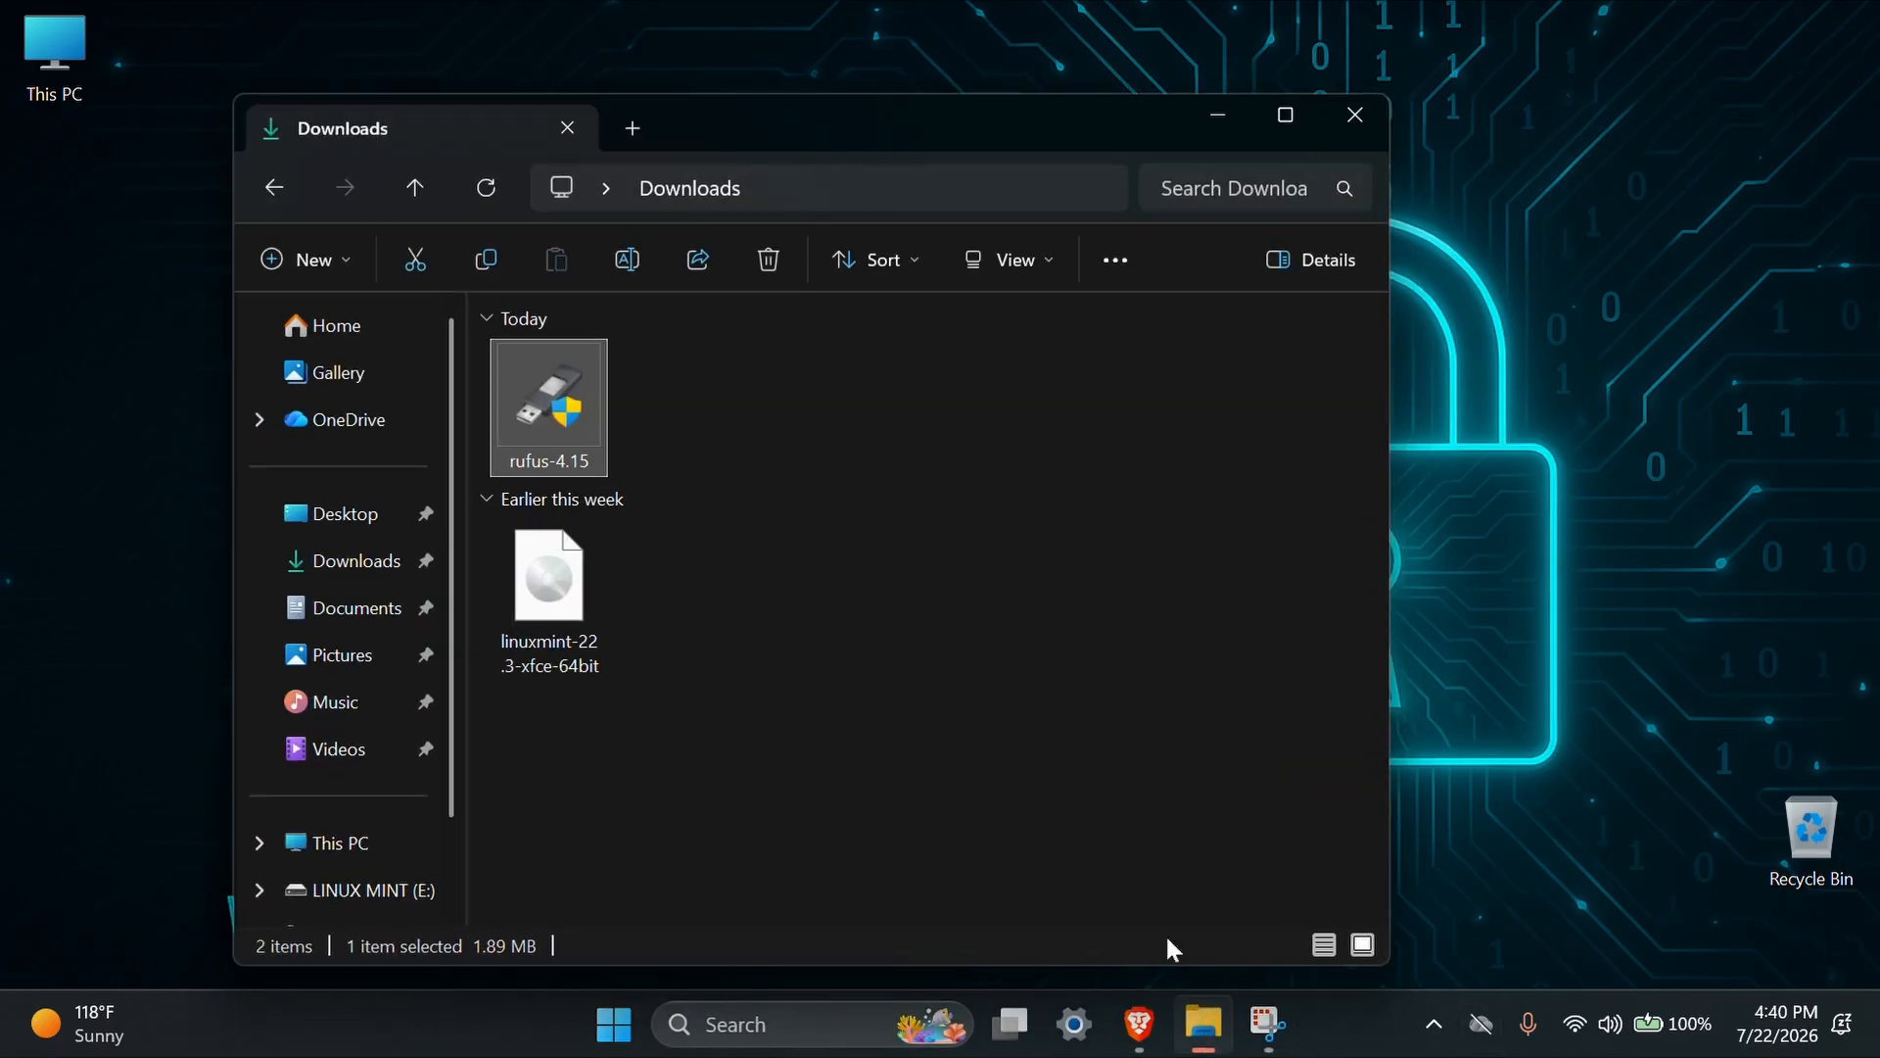
click(1008, 538)
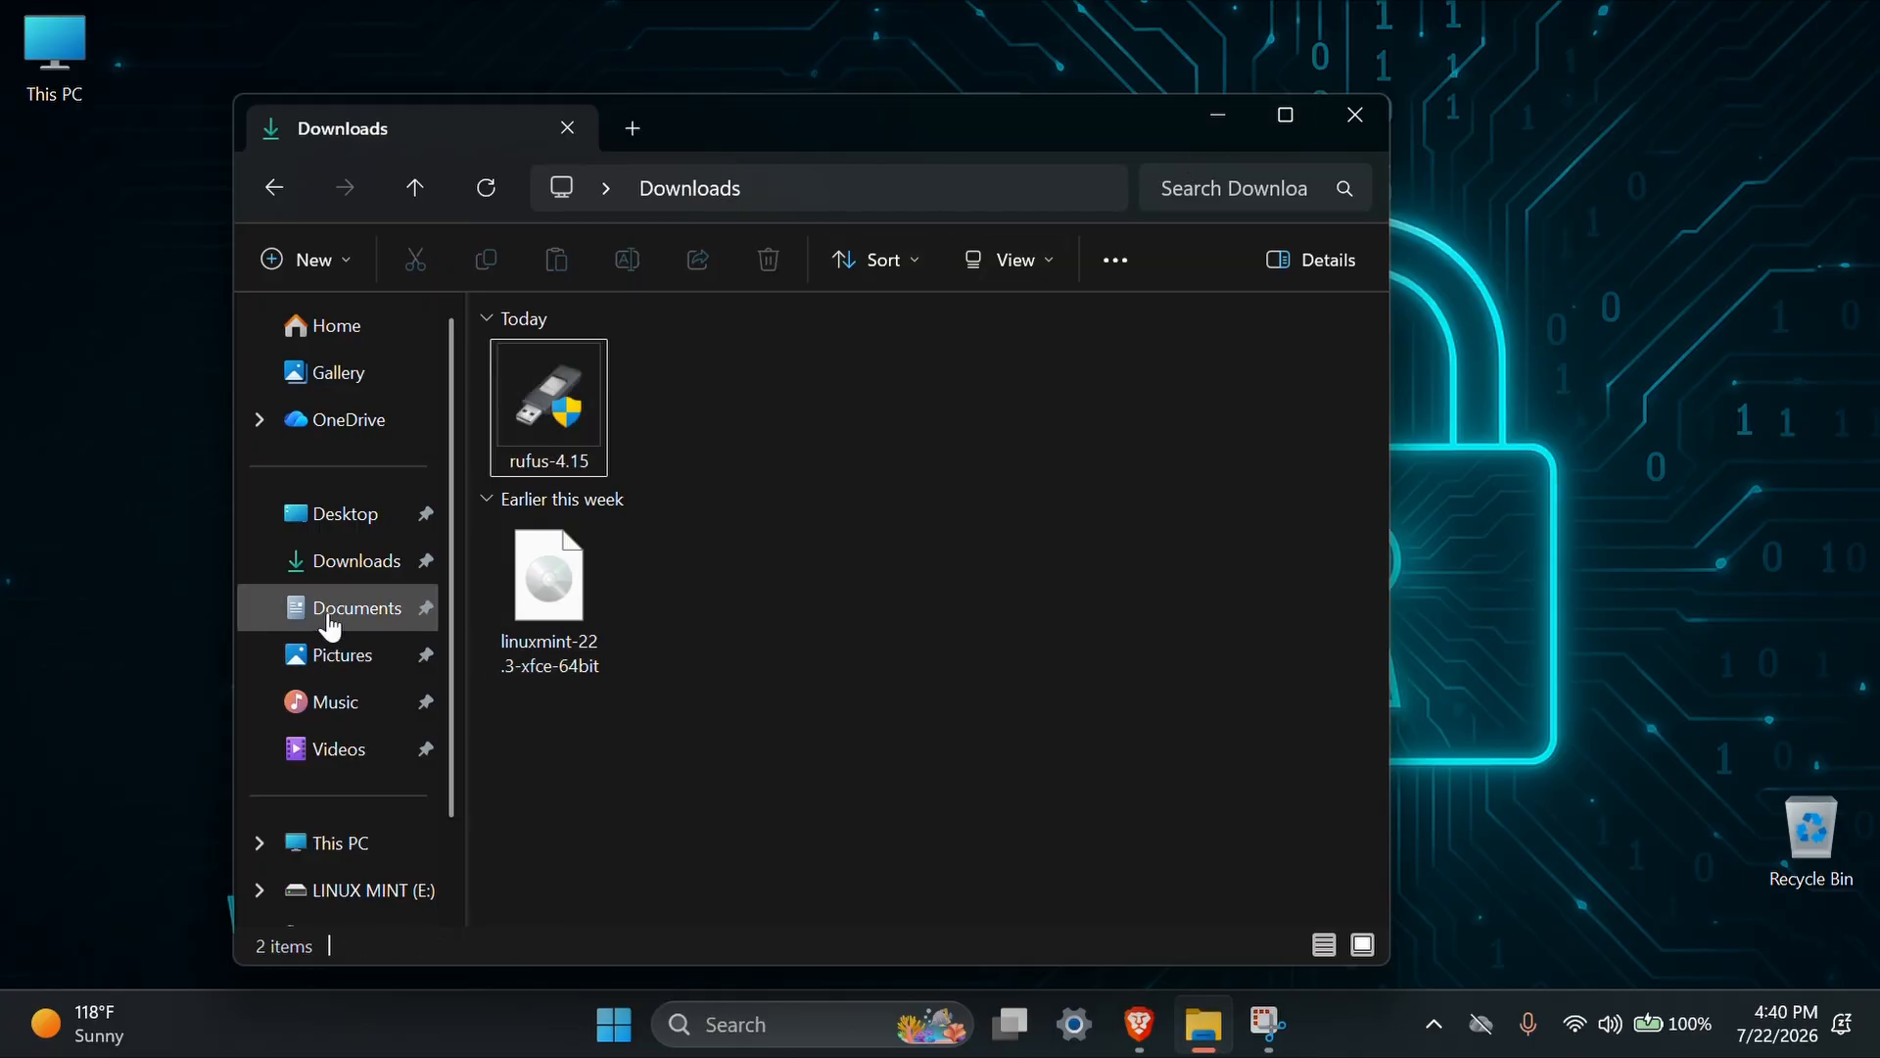
scroll(315, 646, down, 2)
click(369, 744)
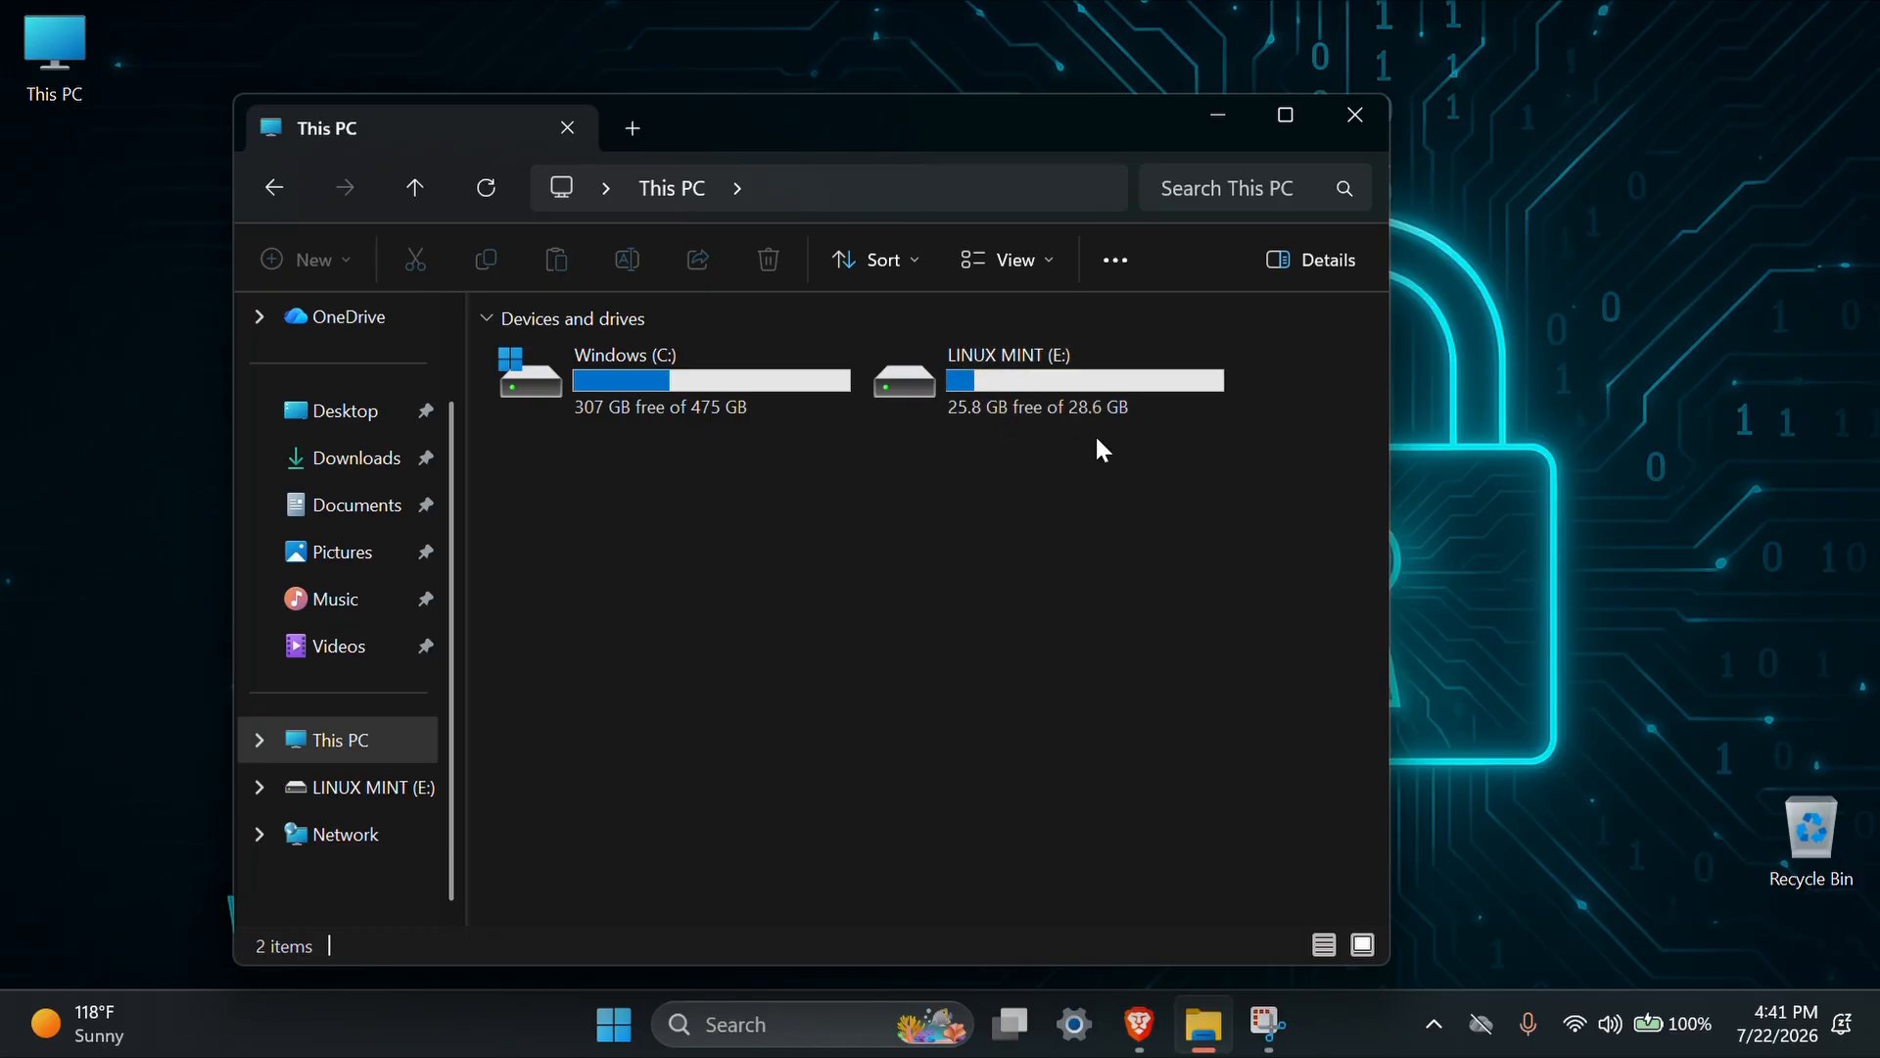
click(963, 403)
double_click(1024, 388)
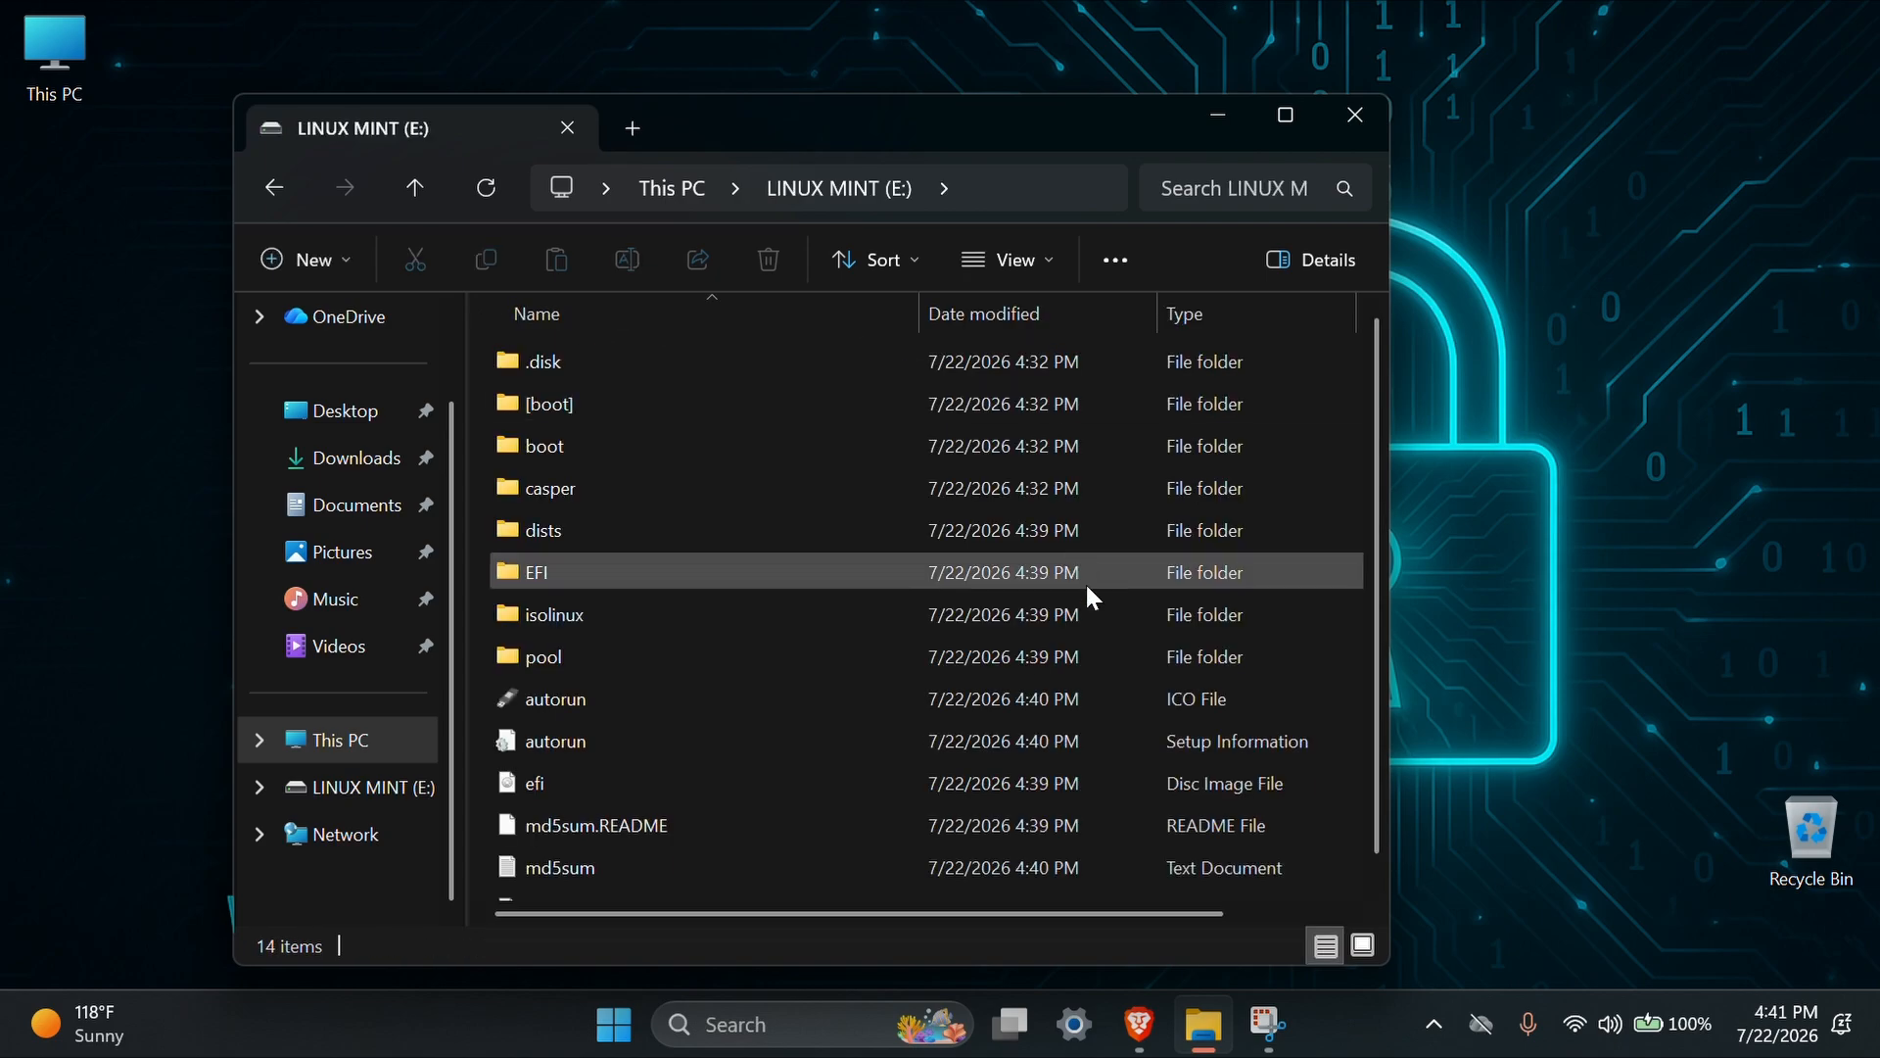
- Display the LINUX MINT (E:) drive's contents as medium icons, review the files, and close the File Explorer window
click(1018, 258)
click(1027, 407)
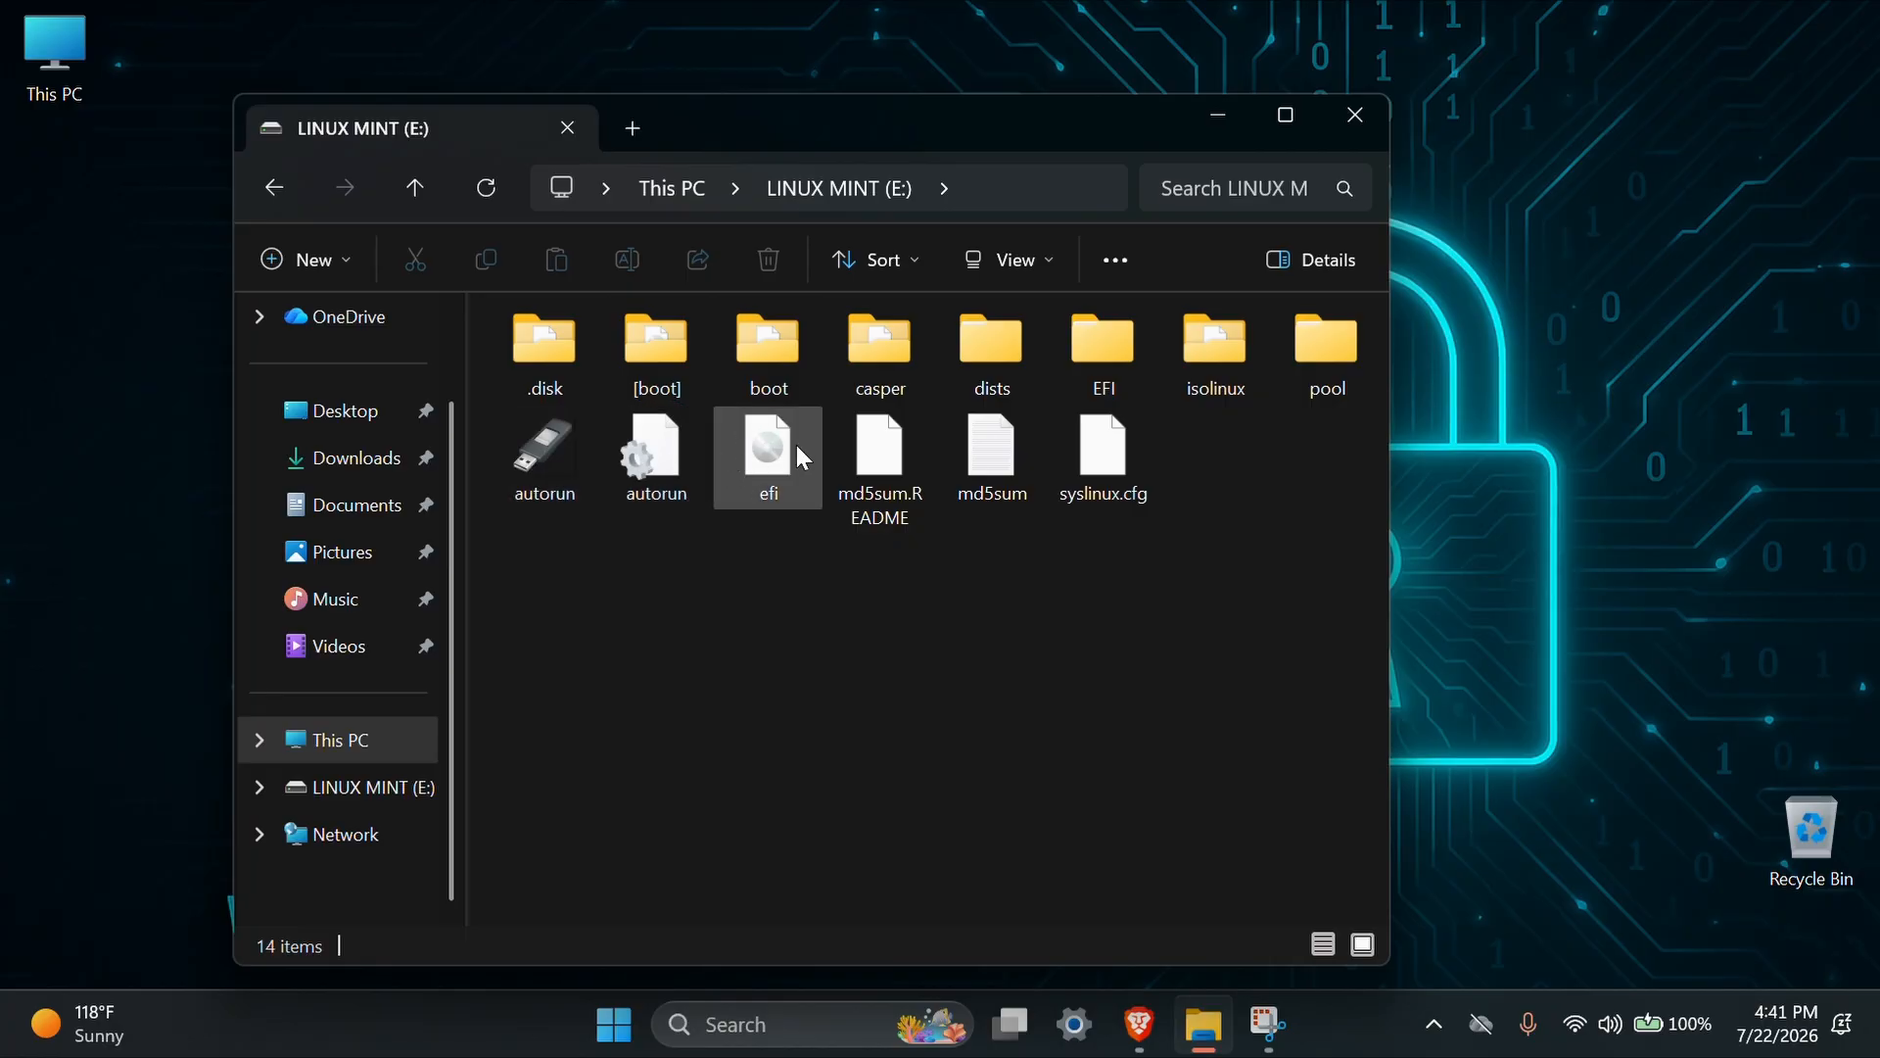
mouse_move(774, 481)
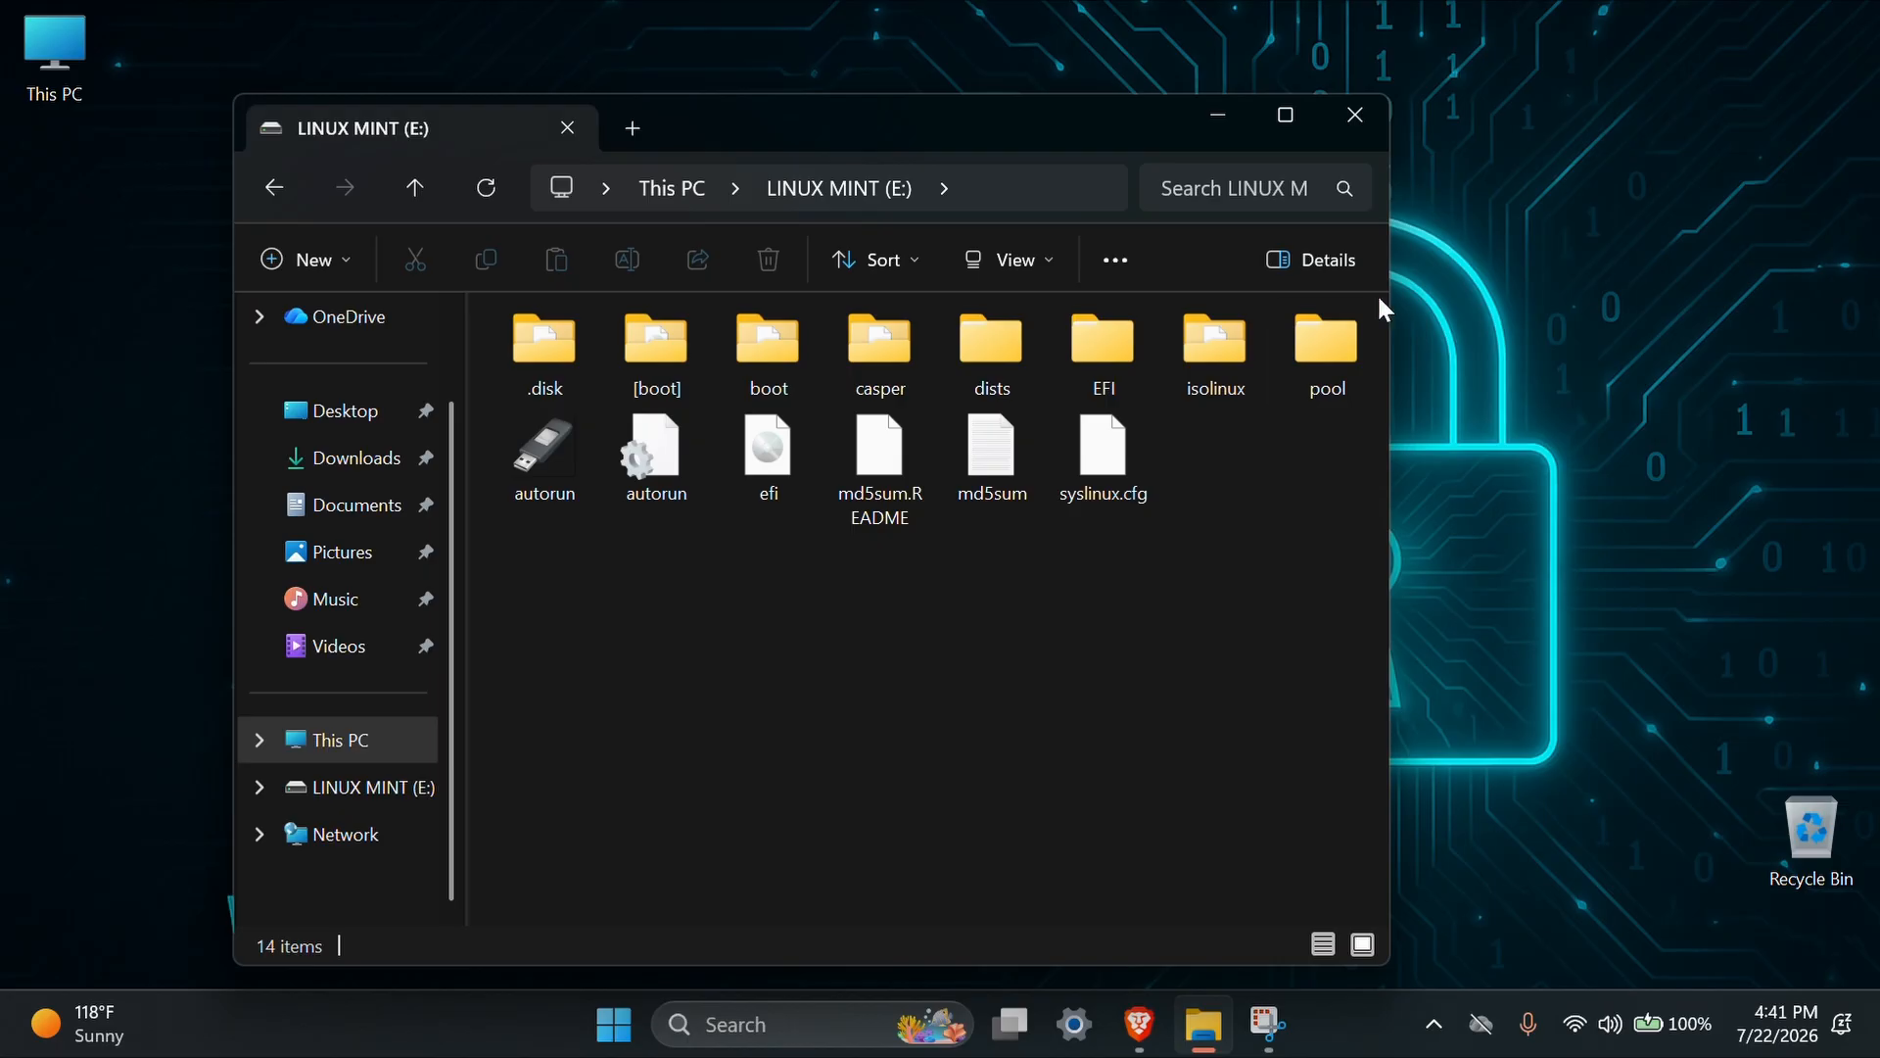
click(1342, 115)
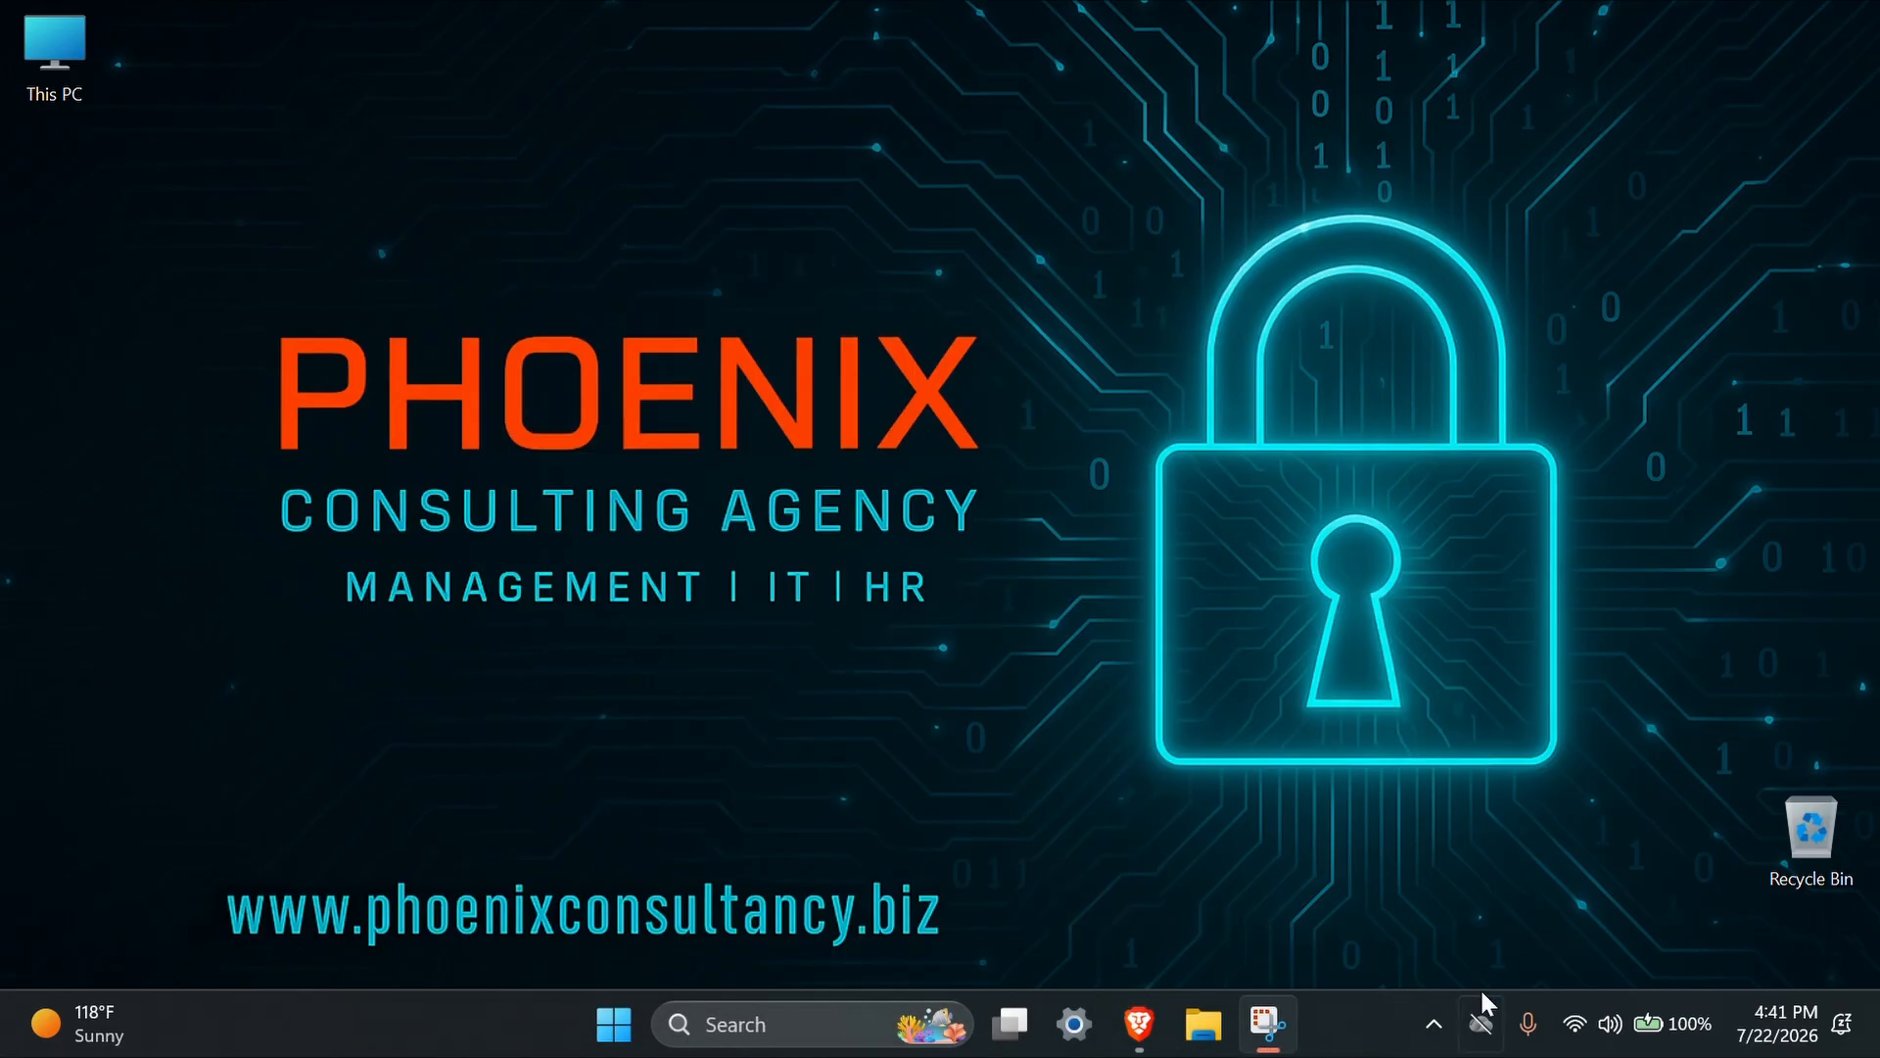
- Safely eject the SanDisk 3.2Gen1 flash drive through the hidden system tray icons and dismiss the tray overflow
click(1434, 1023)
click(1373, 945)
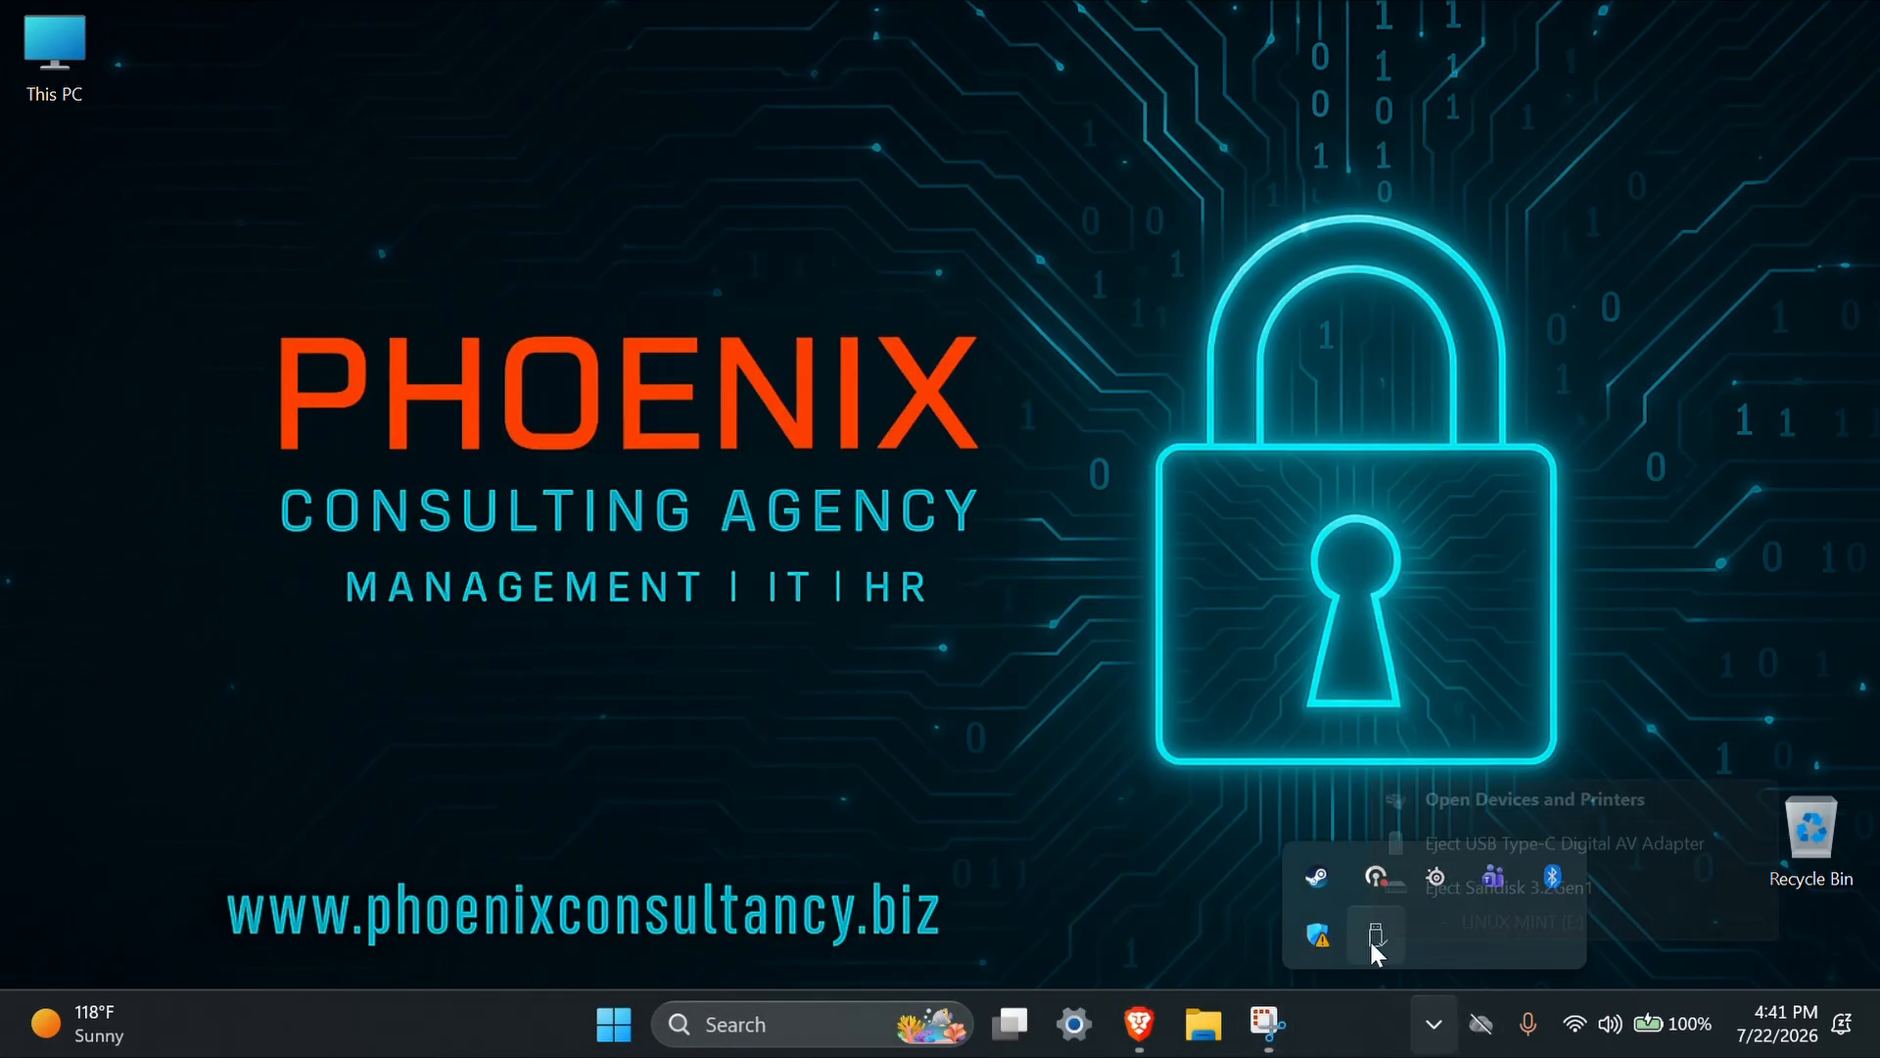
click(1523, 887)
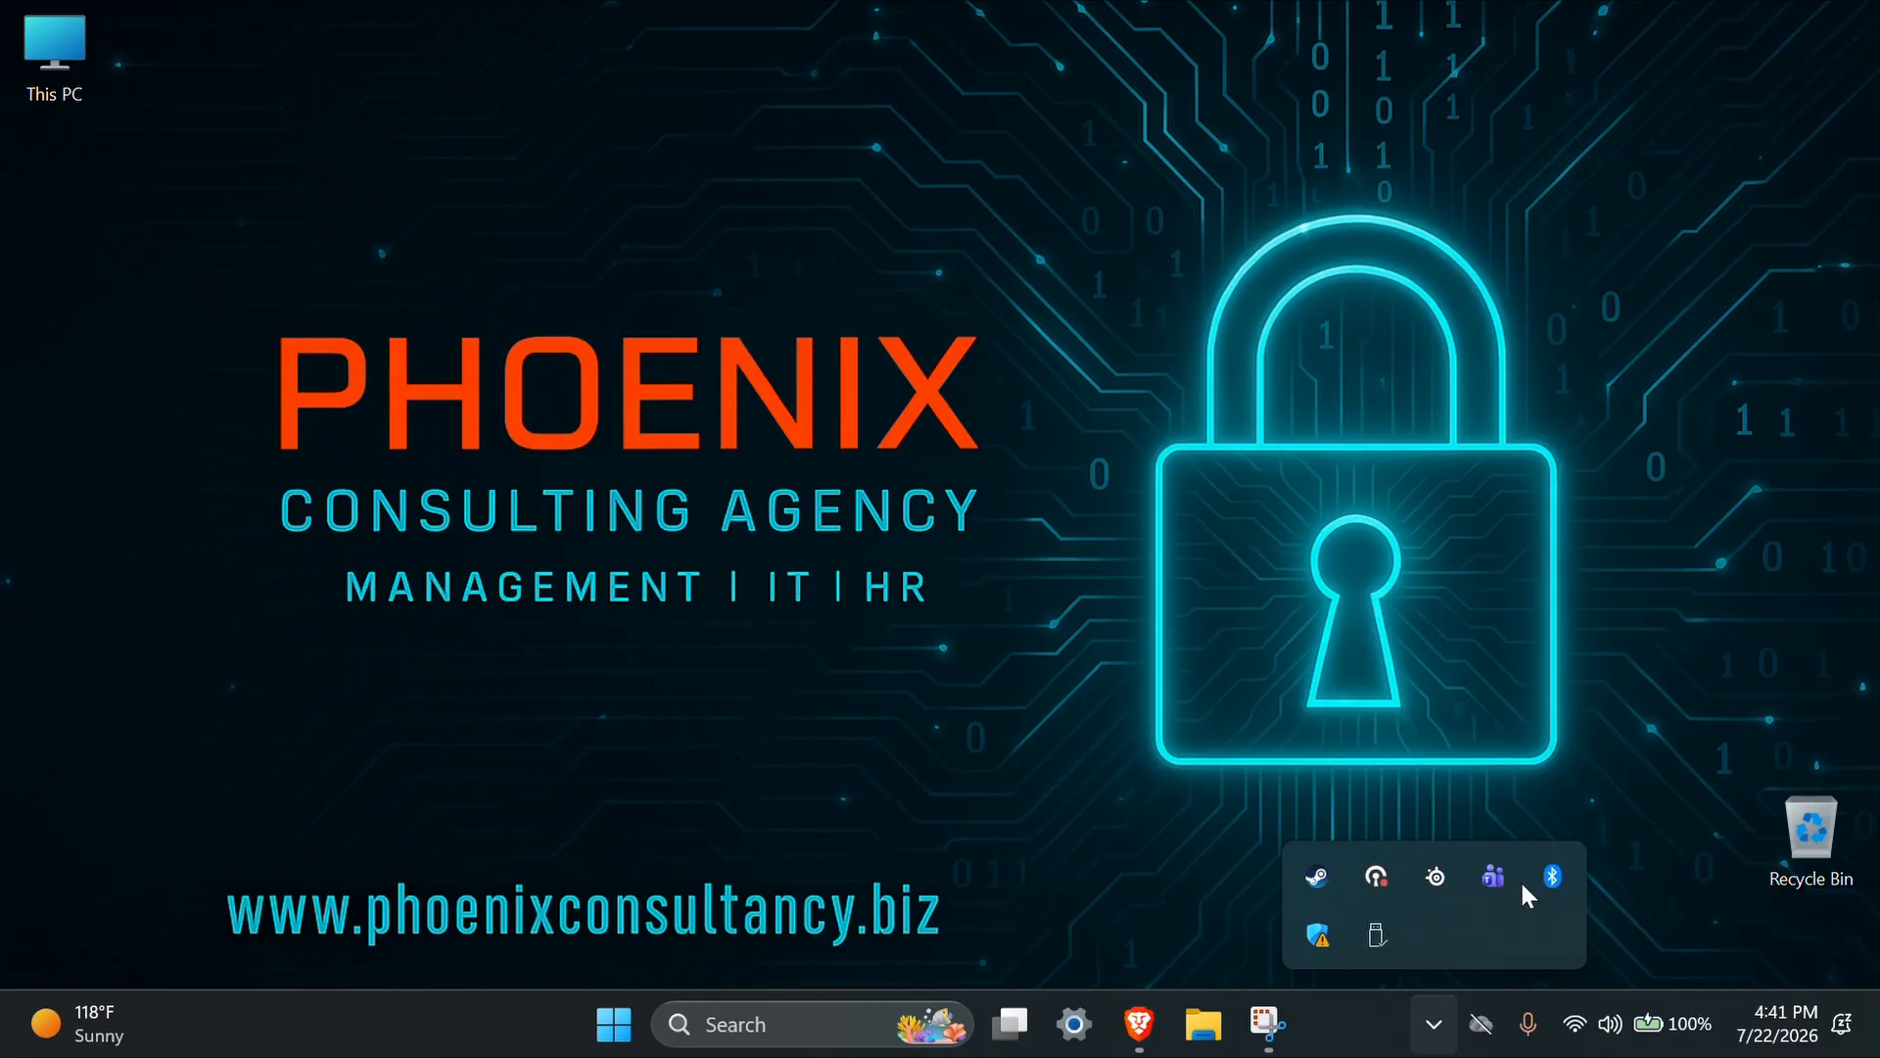
click(1314, 580)
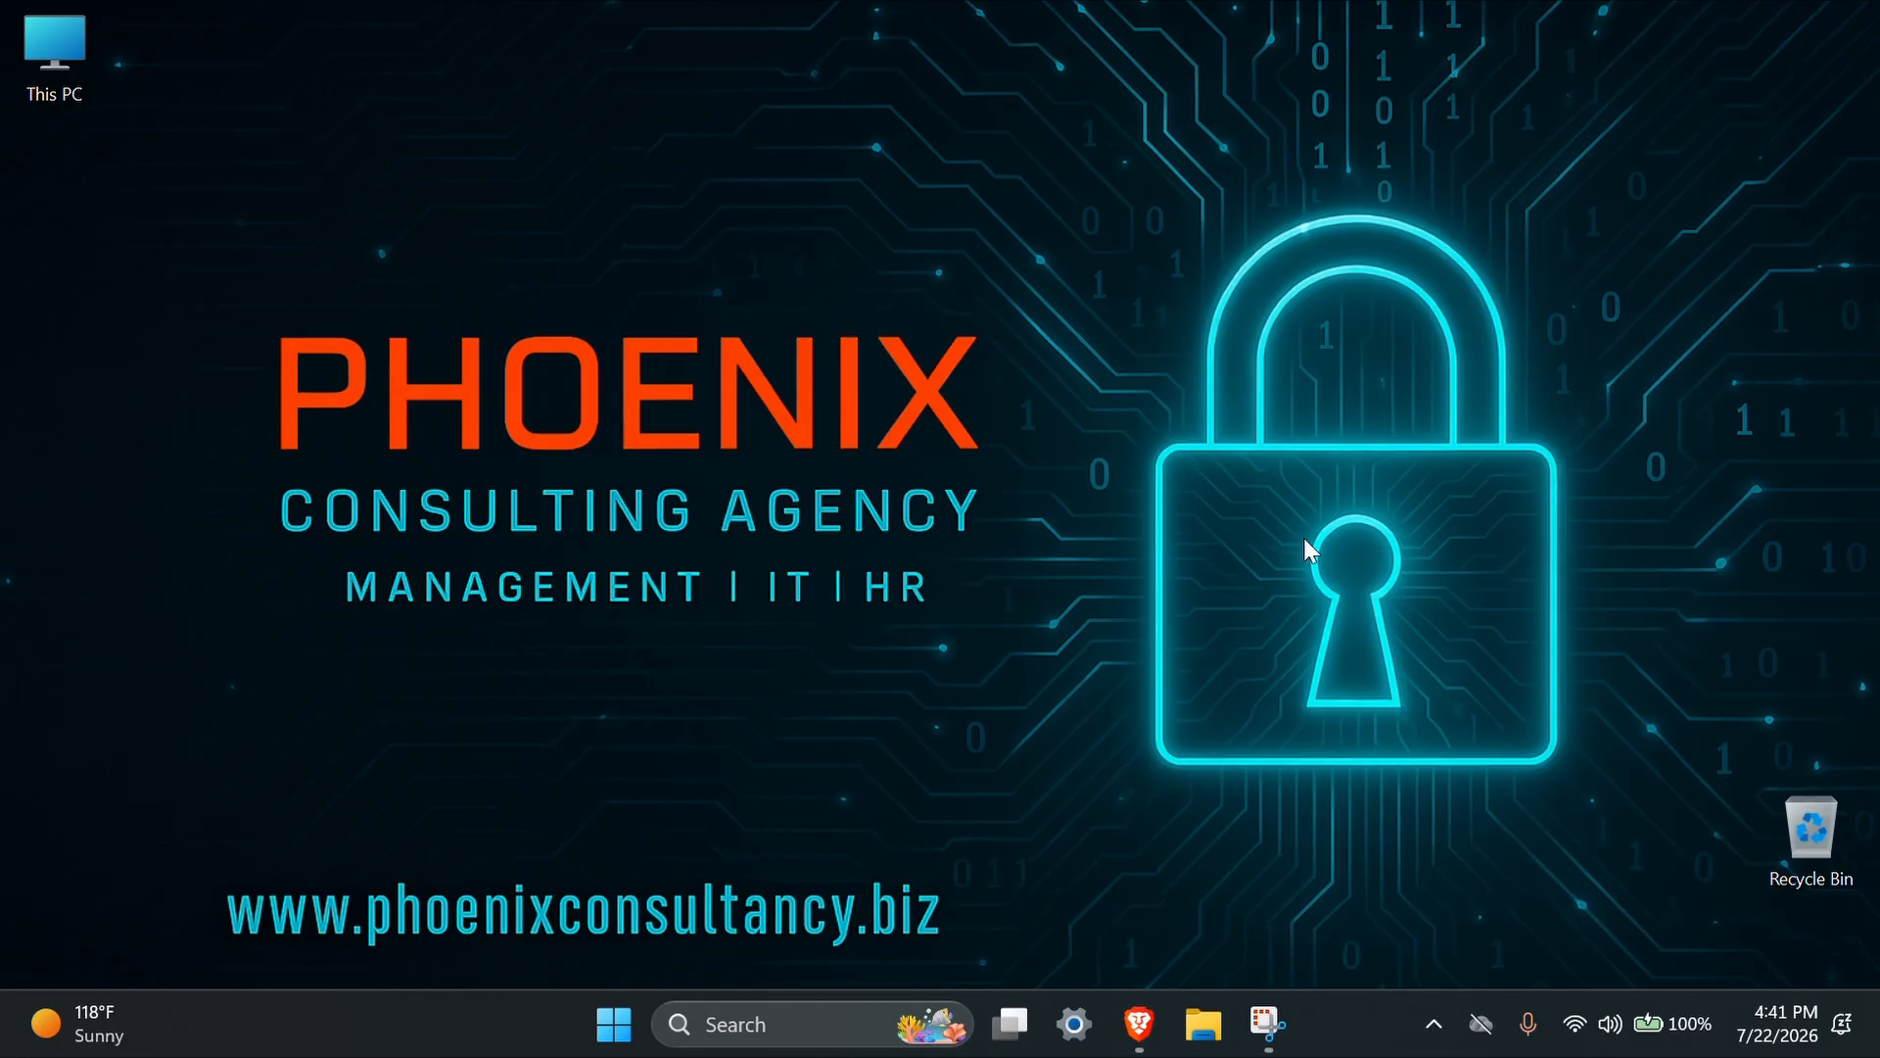